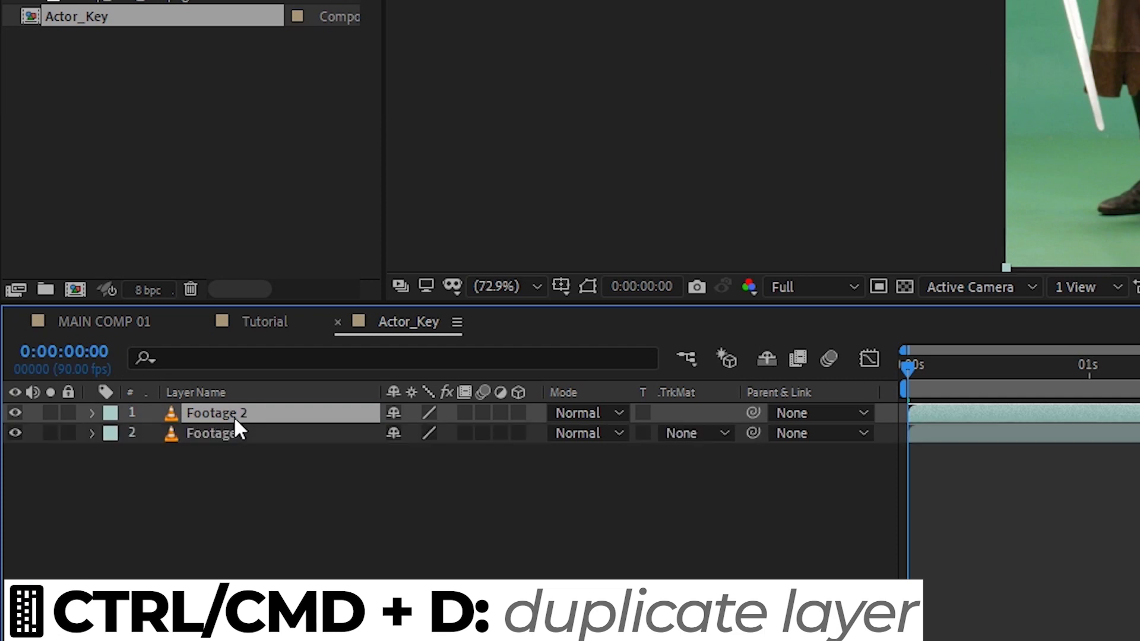
- Rename the duplicated top footage layer to 'Matte'
key(Return)
text(Mat)
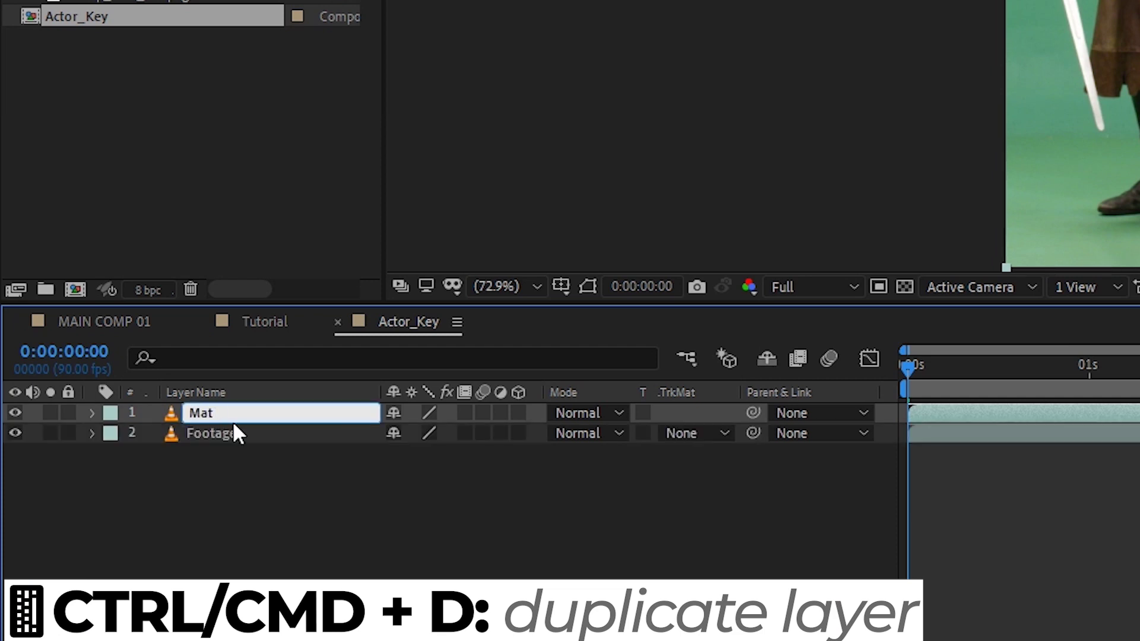
text(ete)
key(Return)
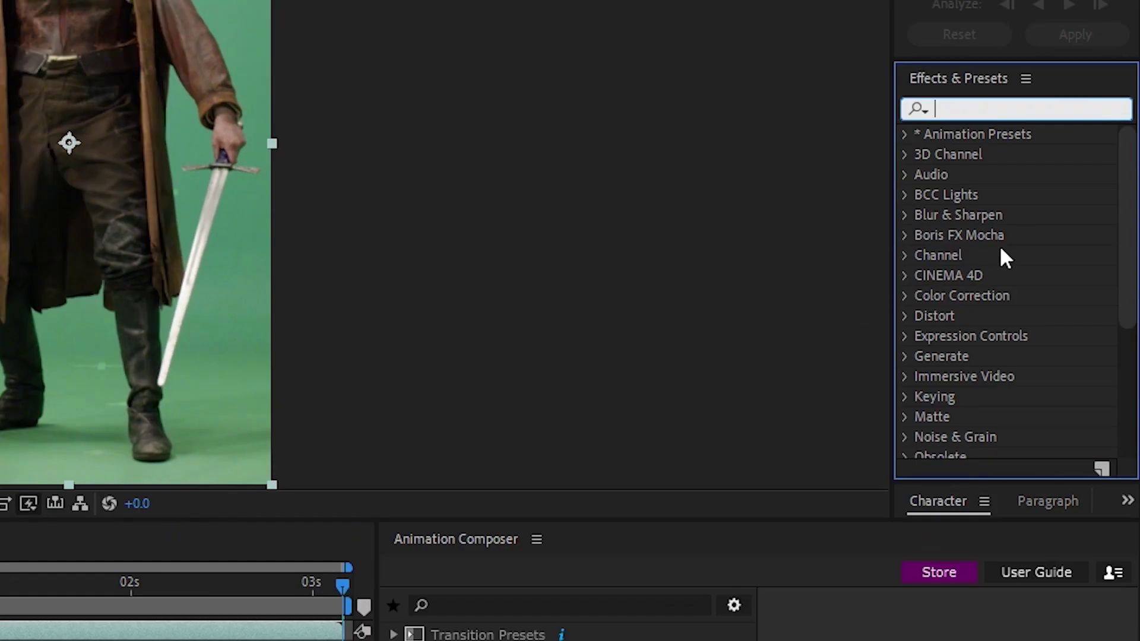
- Apply Keylight (1.2) to the Matte layer and bring up its View modes
text(keylight)
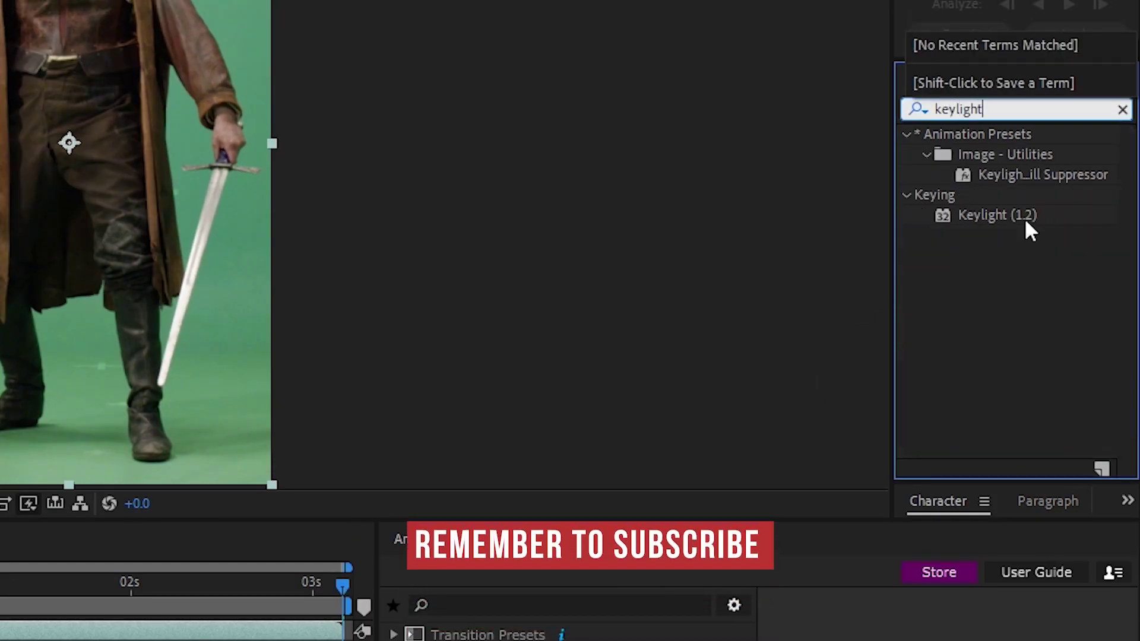
double_click(1026, 217)
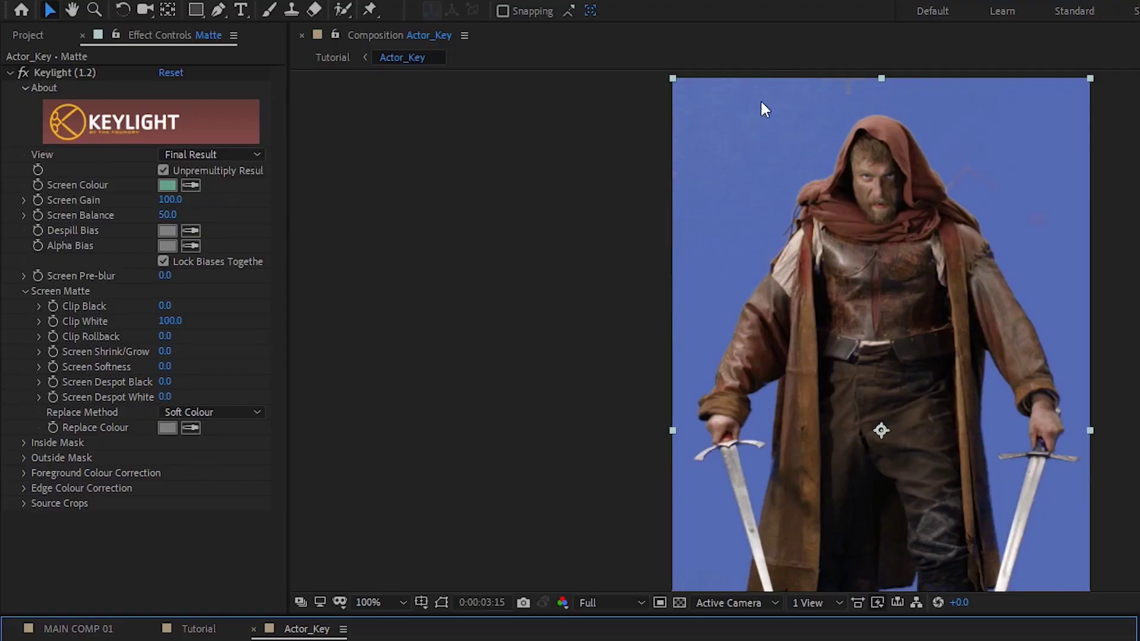
scroll(889, 575, down, 4)
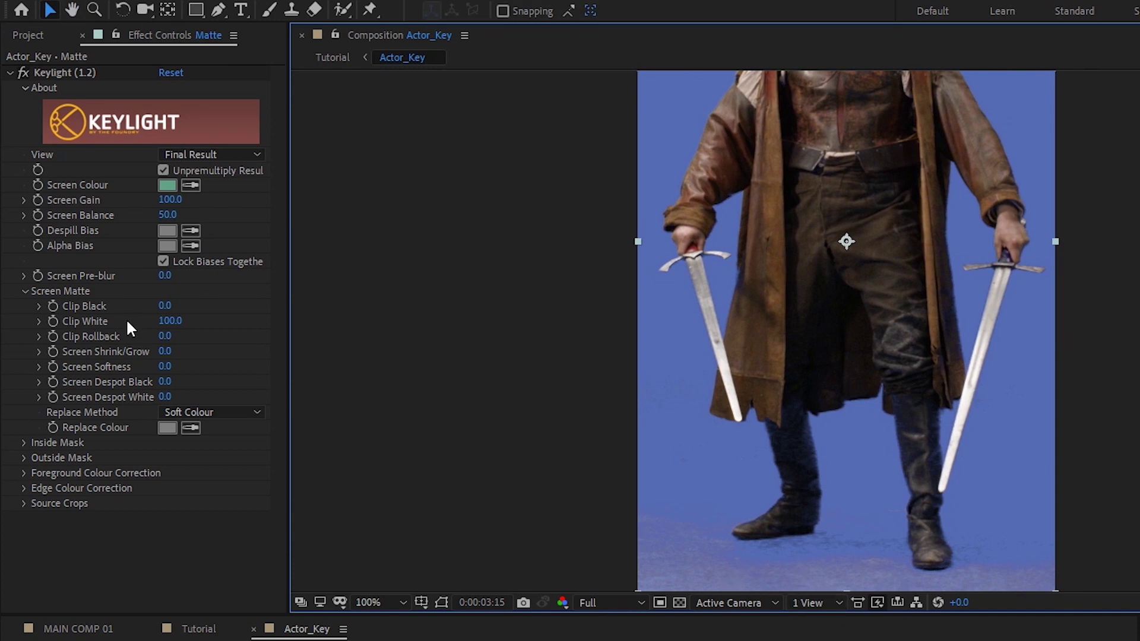
scroll(878, 275, up, 2)
drag(165, 305, 194, 302)
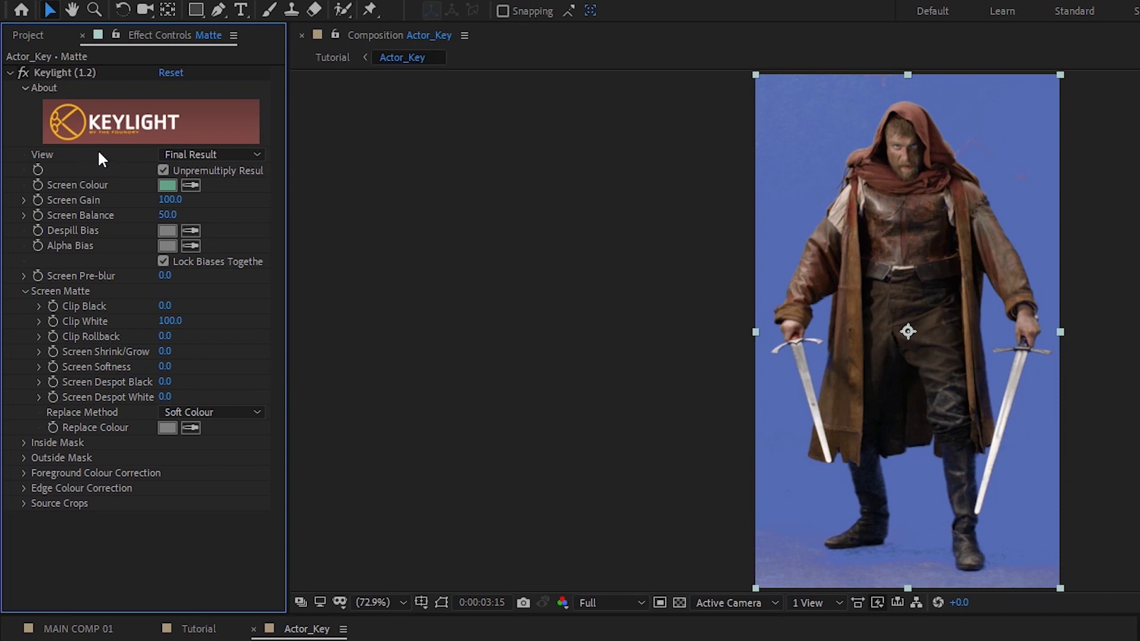
click(184, 155)
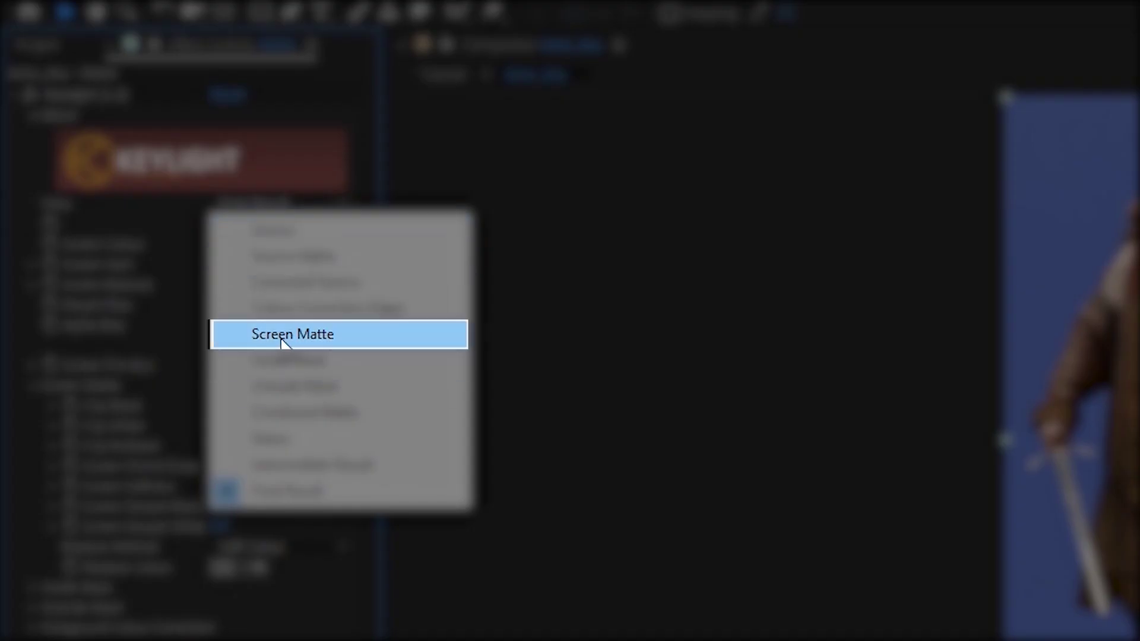
- View the Keylight Screen Matte and push Levels so the matte is pure black and white
click(292, 334)
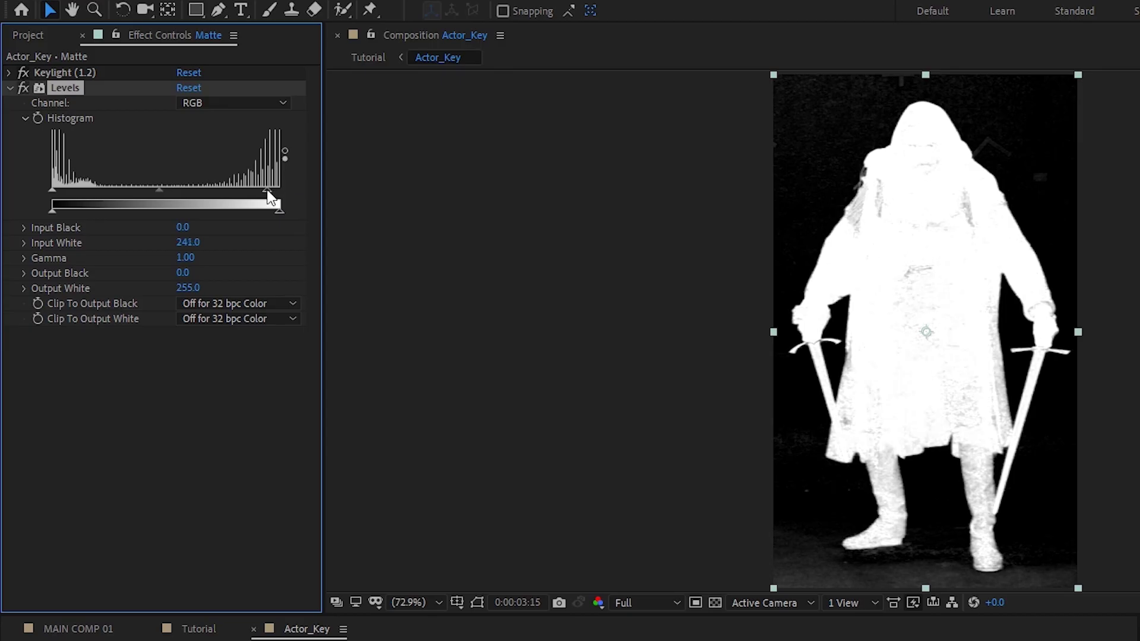
drag(279, 208, 219, 210)
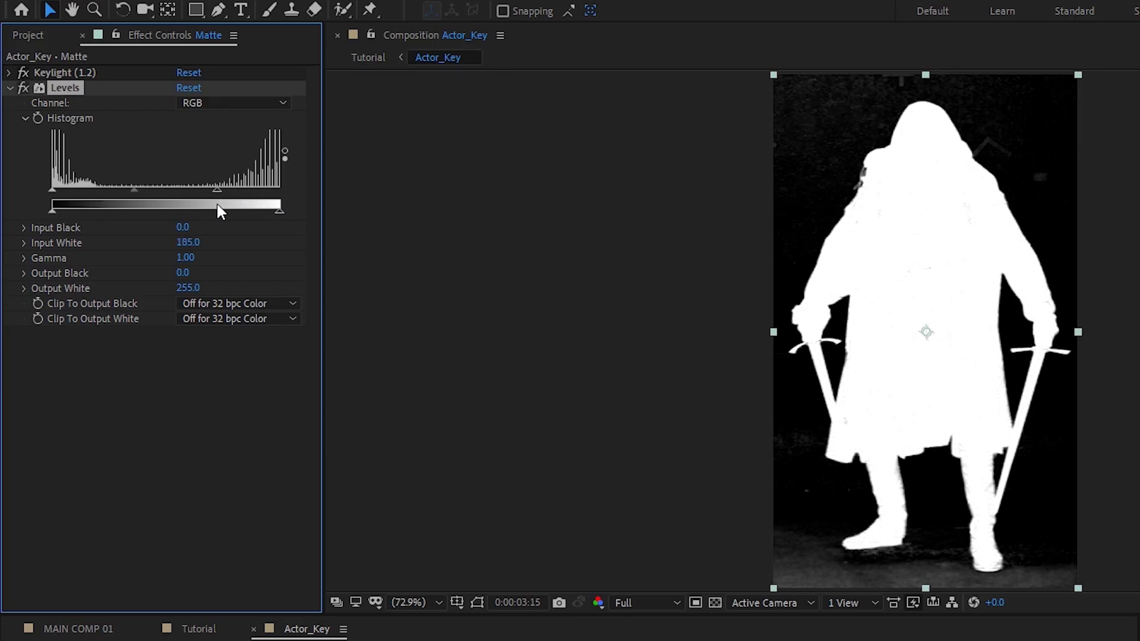
drag(50, 189, 95, 190)
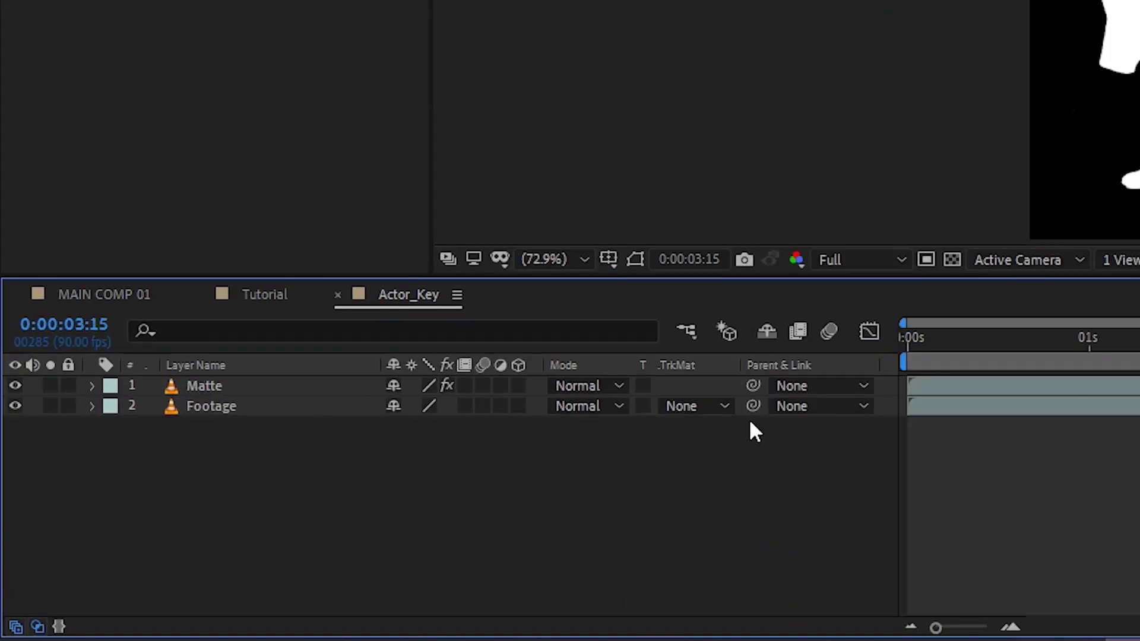
- Set Footage's track matte to Luma Matte and shrink Keylight's matte edge to -0.5
click(347, 502)
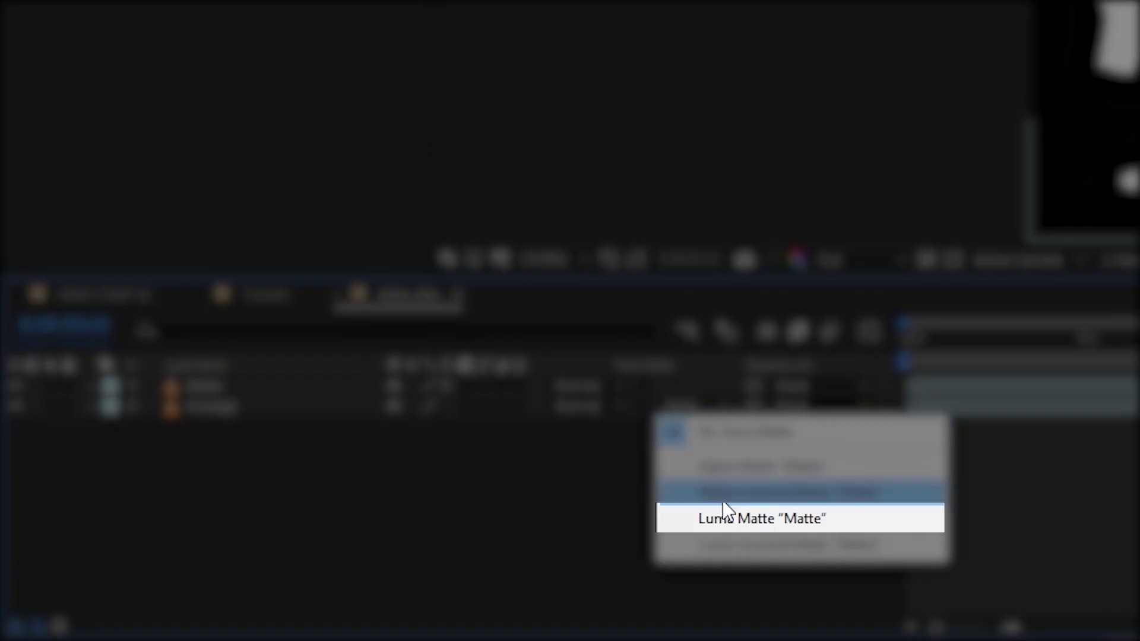
click(722, 516)
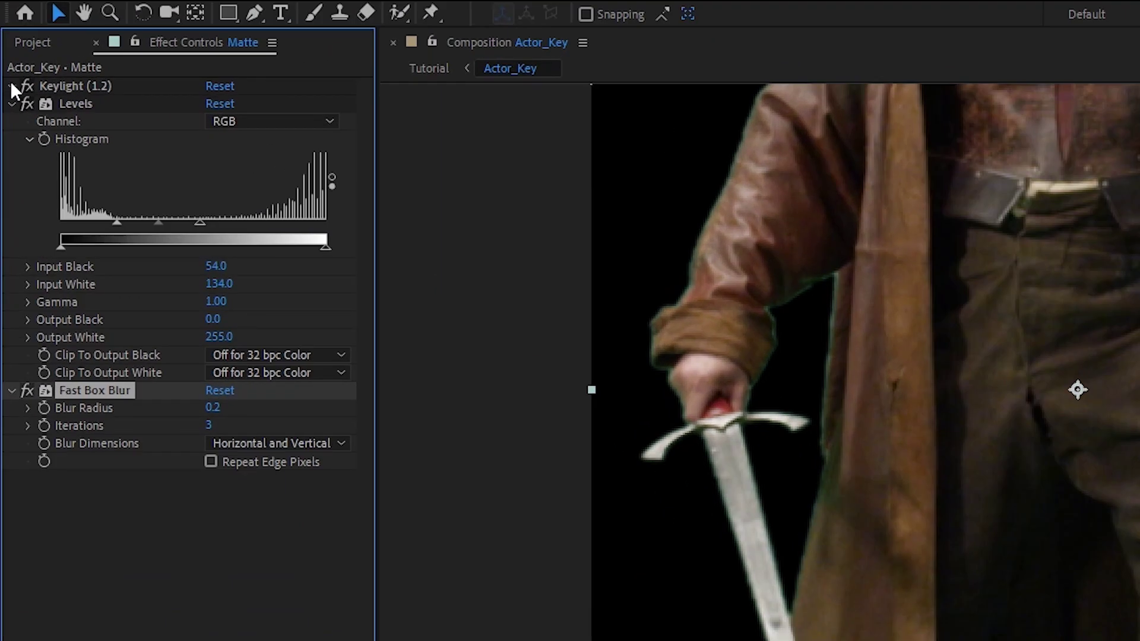
click(12, 86)
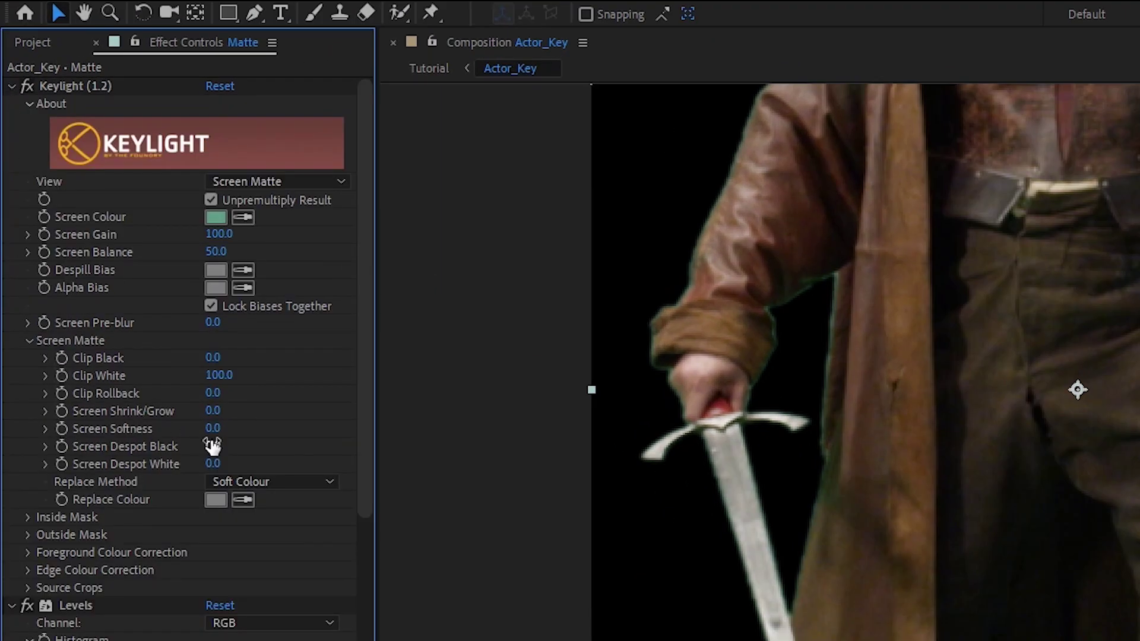
drag(213, 420, 122, 428)
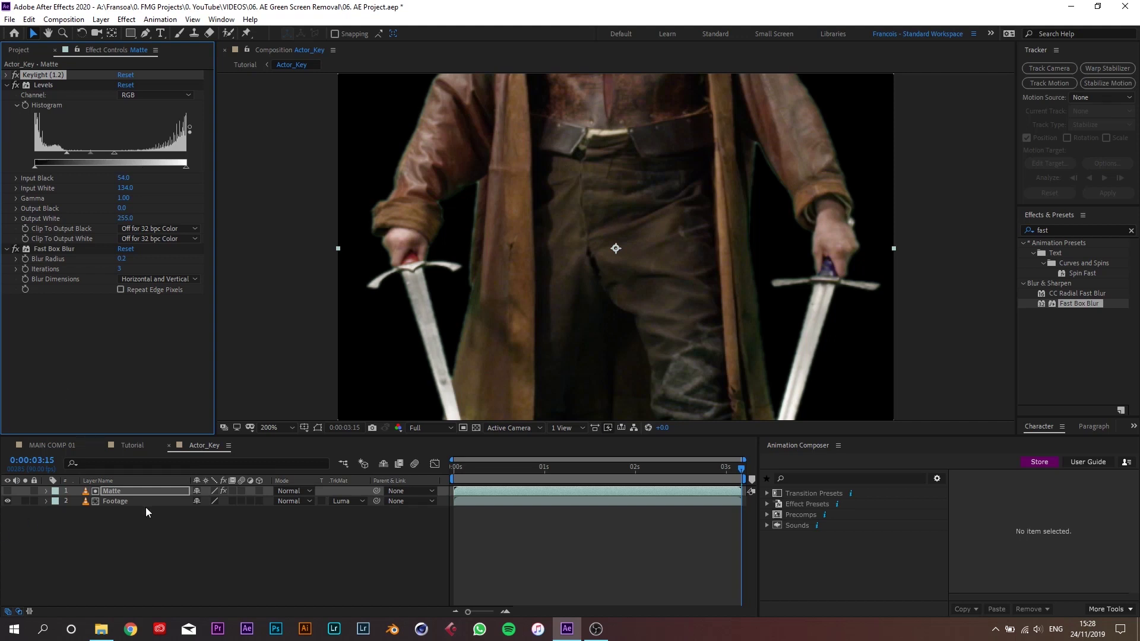
- Apply Change Color to Footage, sample the green sleeve fringe, and reduce its saturation
text(change)
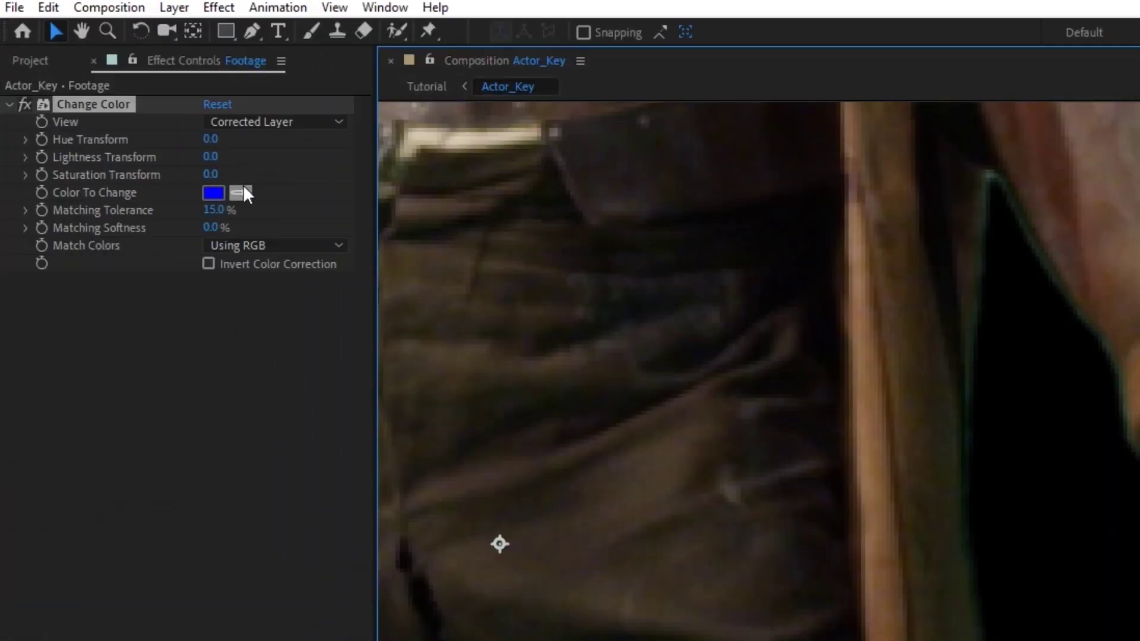
click(244, 189)
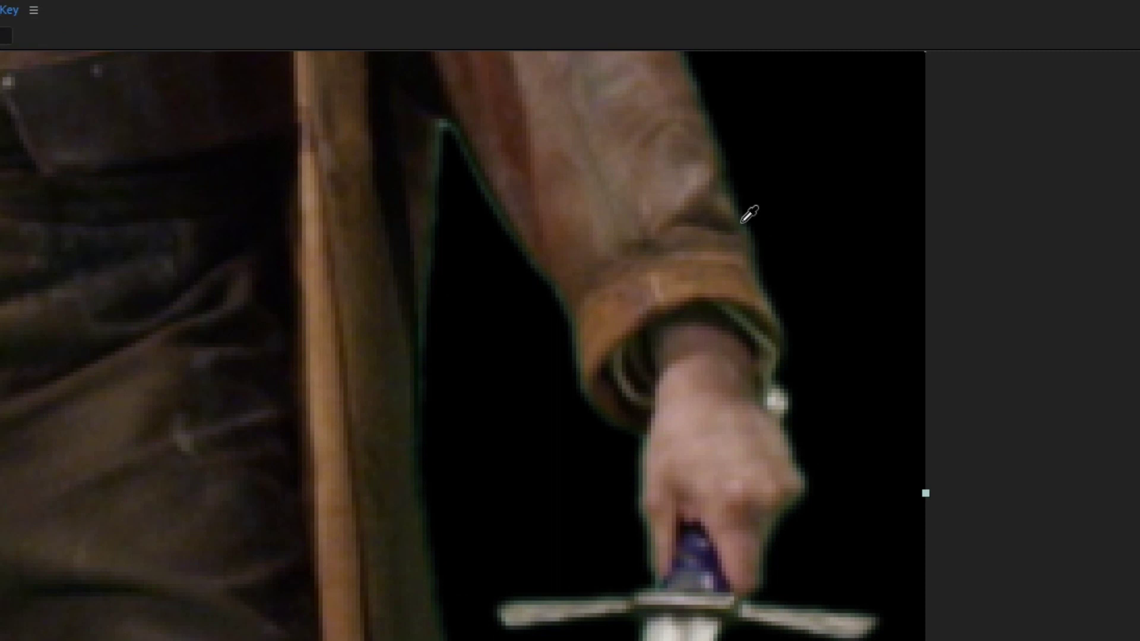
key(period)
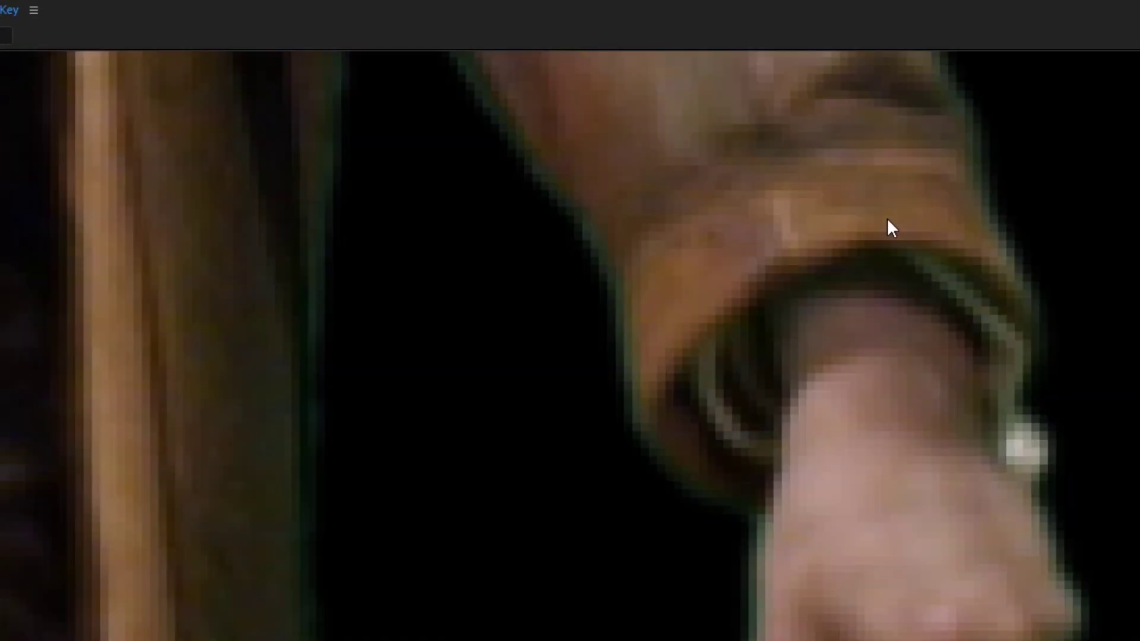
drag(887, 219, 640, 308)
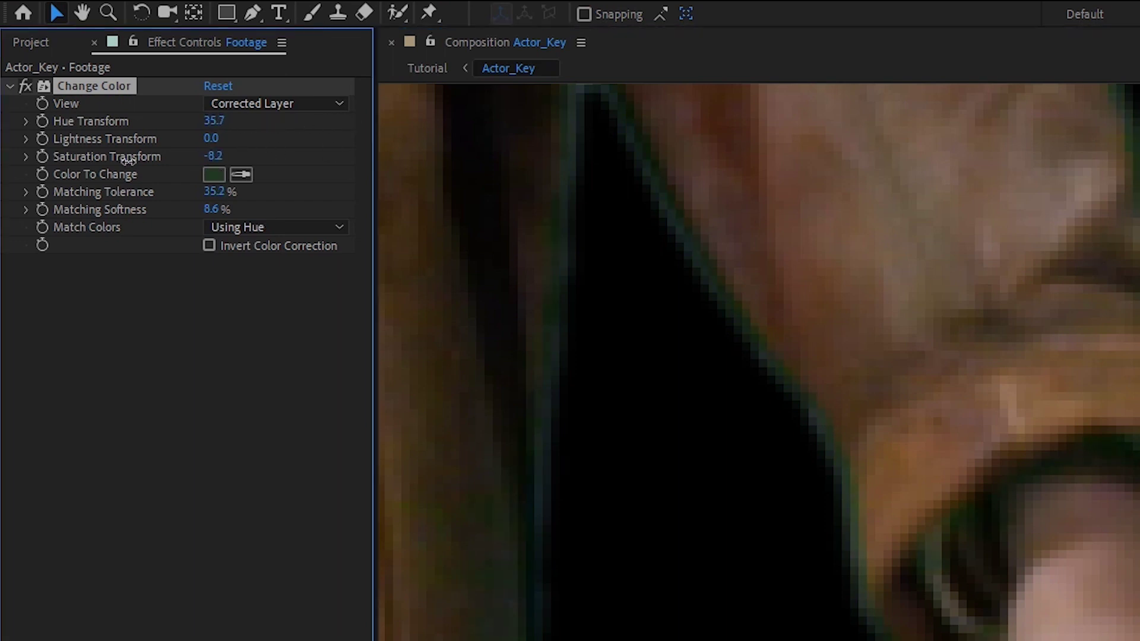
click(152, 315)
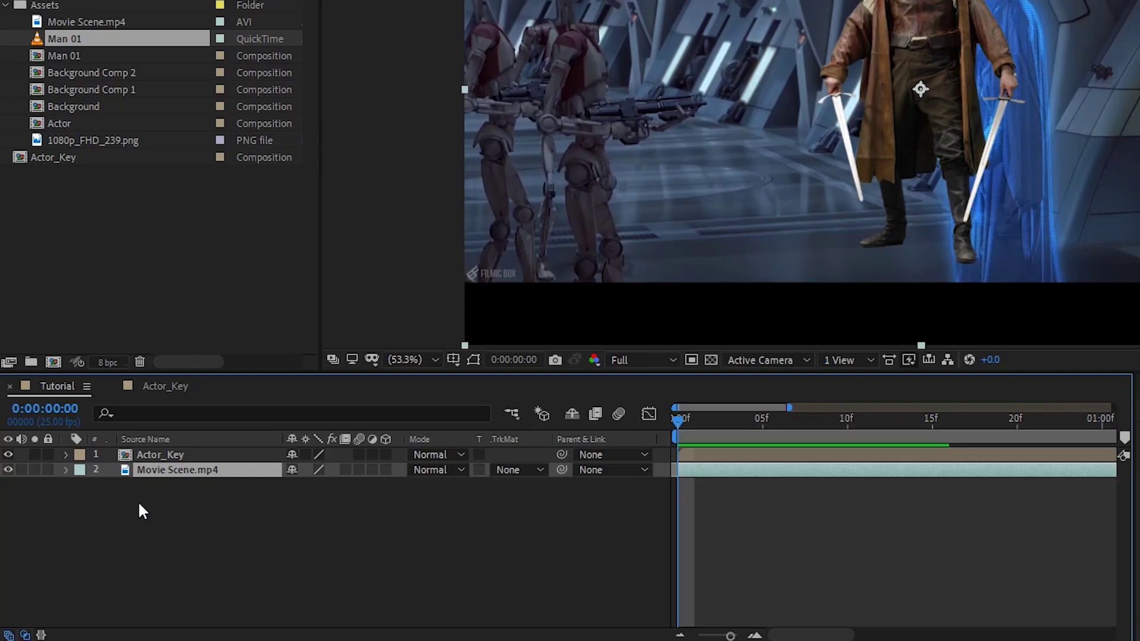
- Pre-compose both actor layers as aCtOr, add the light-wrap comp, and view Actor_Key beside Tutorial
key(ctrl+shift+c)
text(llgTh-wRaP)
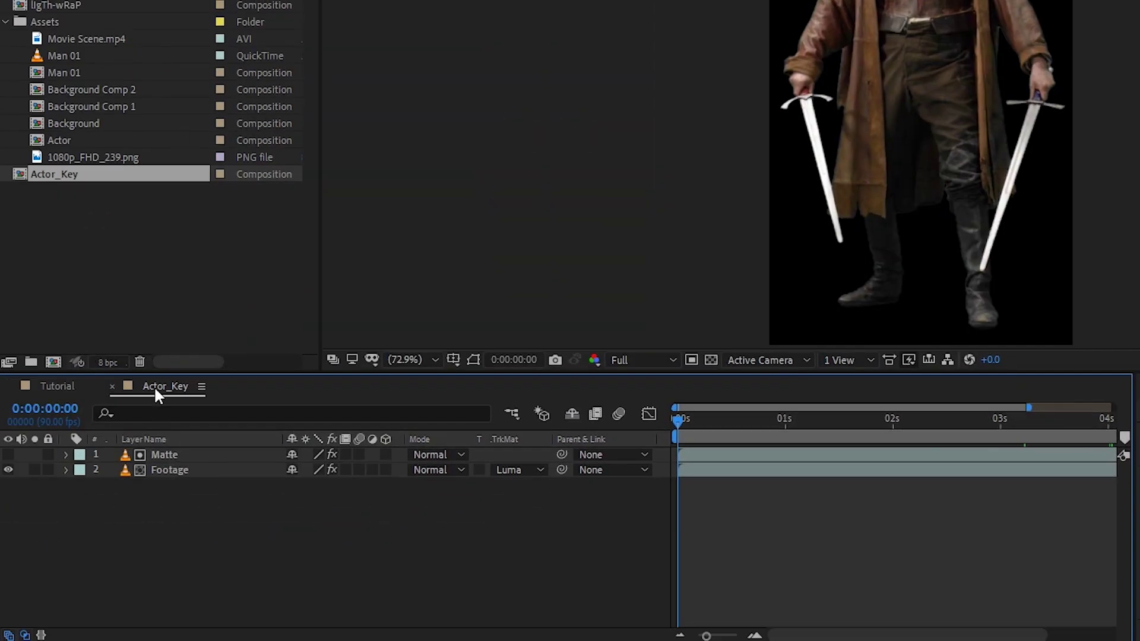
key(ctrl+a)
key(ctrl+shift+c)
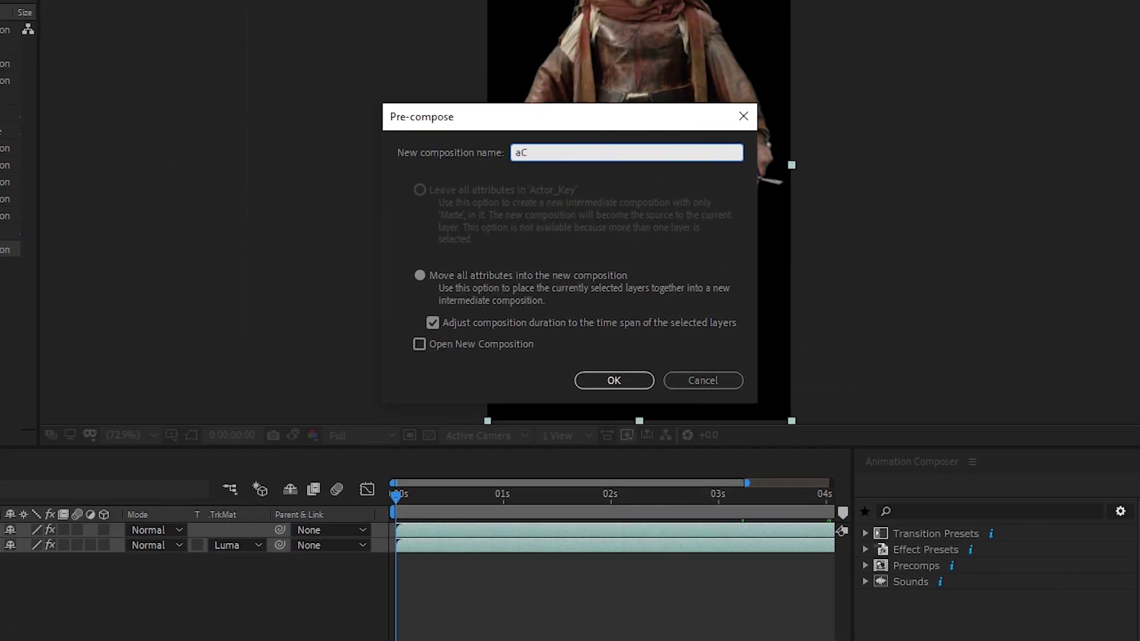
key(Return)
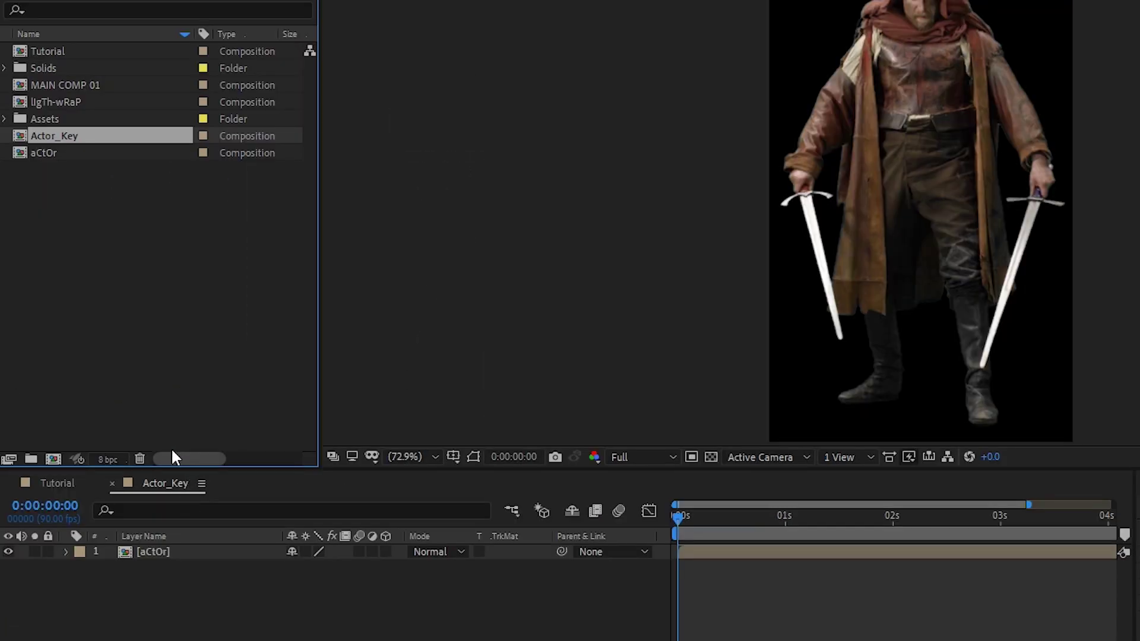
drag(62, 106, 162, 550)
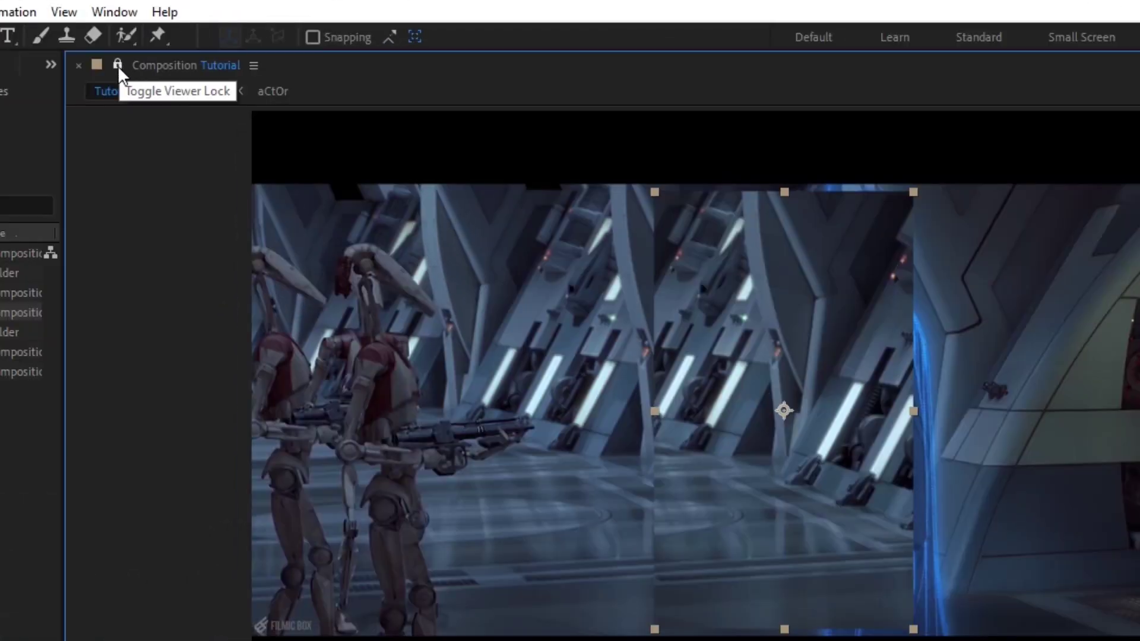
click(186, 100)
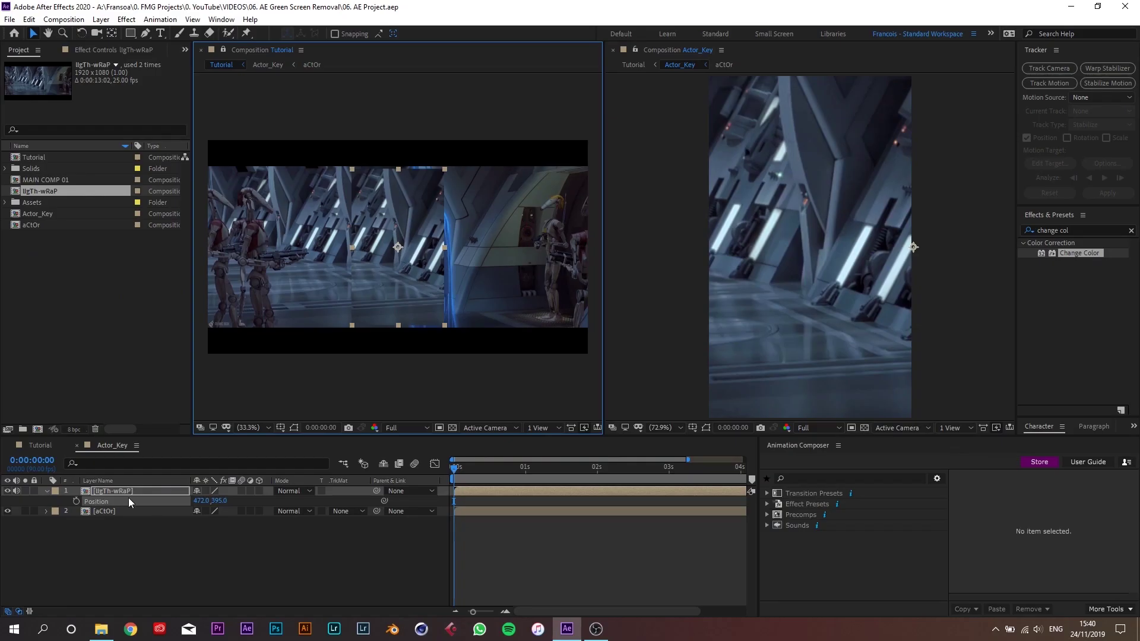
- Nudge the light-wrap layer slightly left using its Position and Scale
click(131, 491)
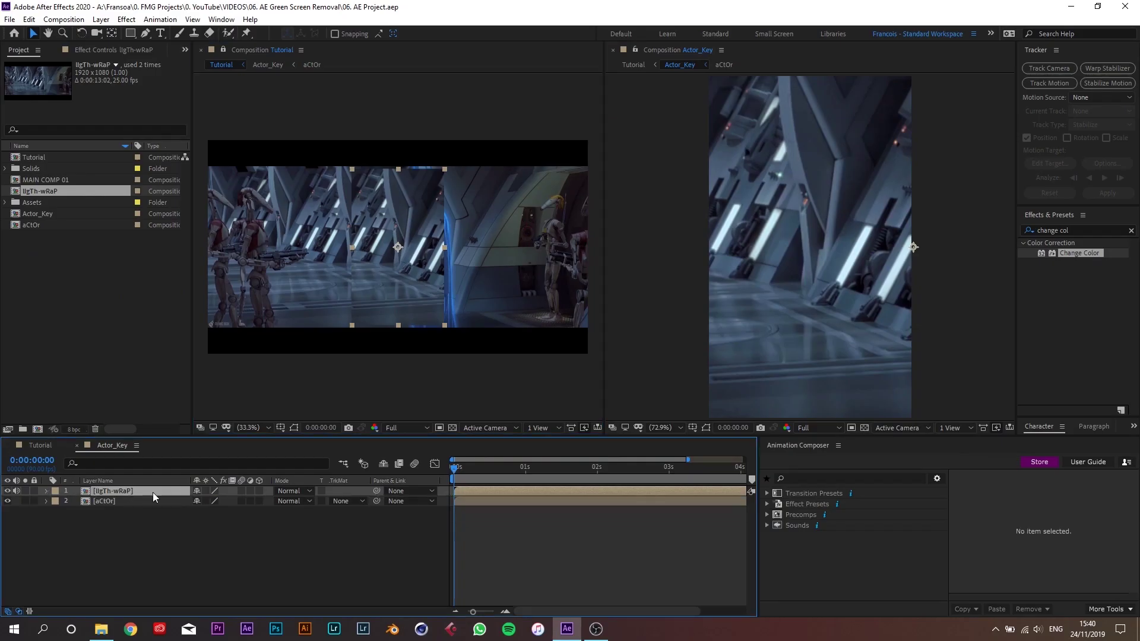
key(p)
key(shift+s)
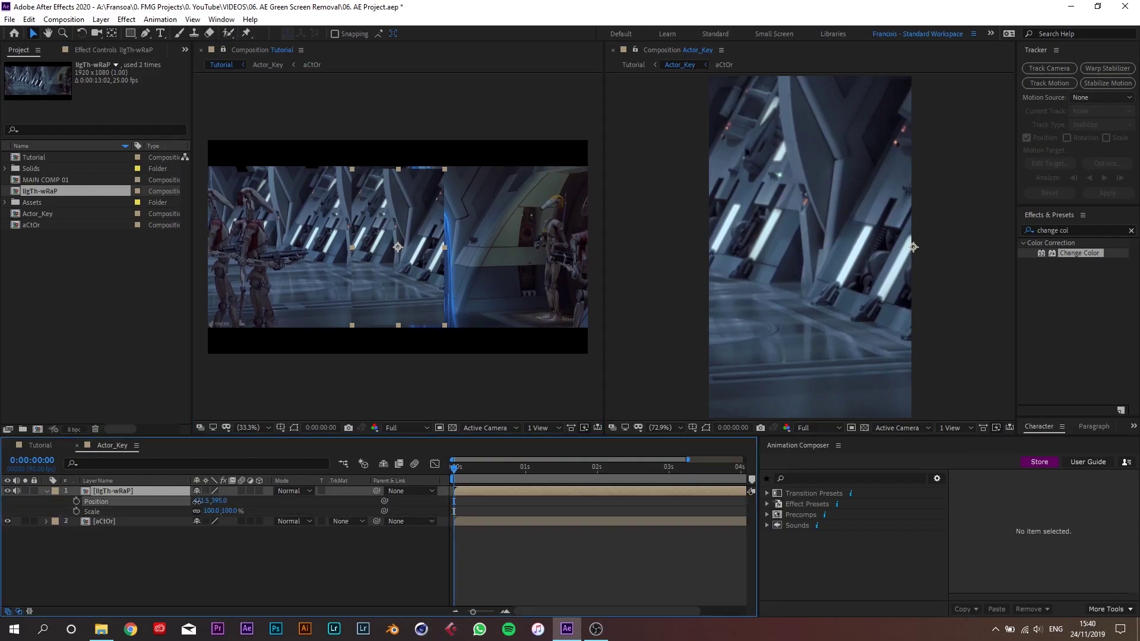
drag(197, 501, 162, 508)
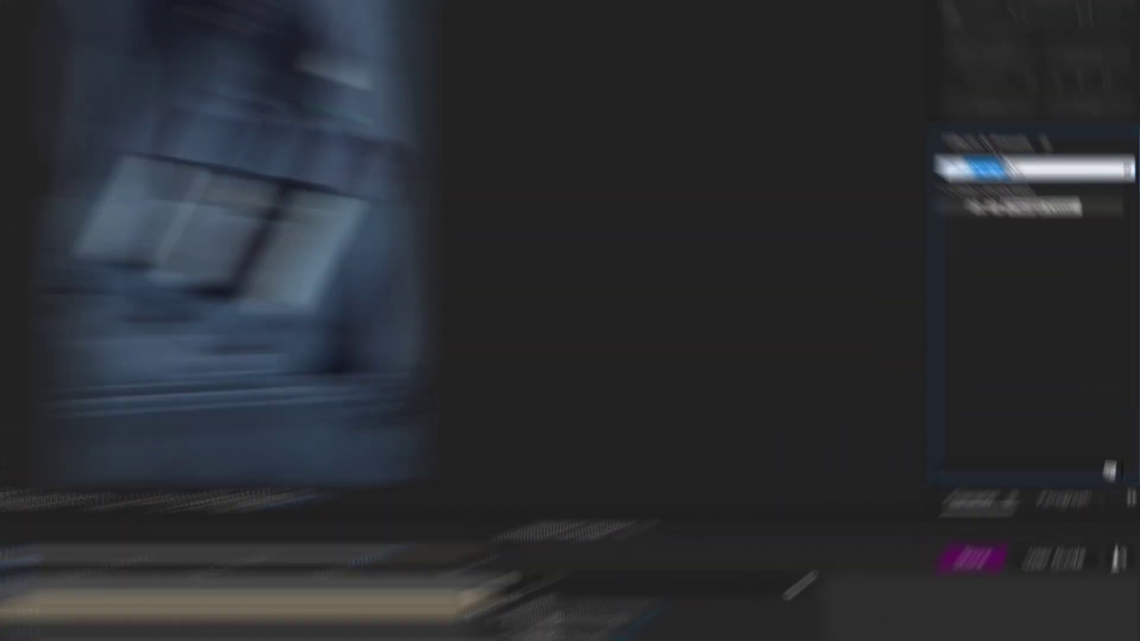
- Apply Set Matte to the light-wrap layer, taking its matte from aCtOr, and adjust Fast Box Blur
click(1069, 230)
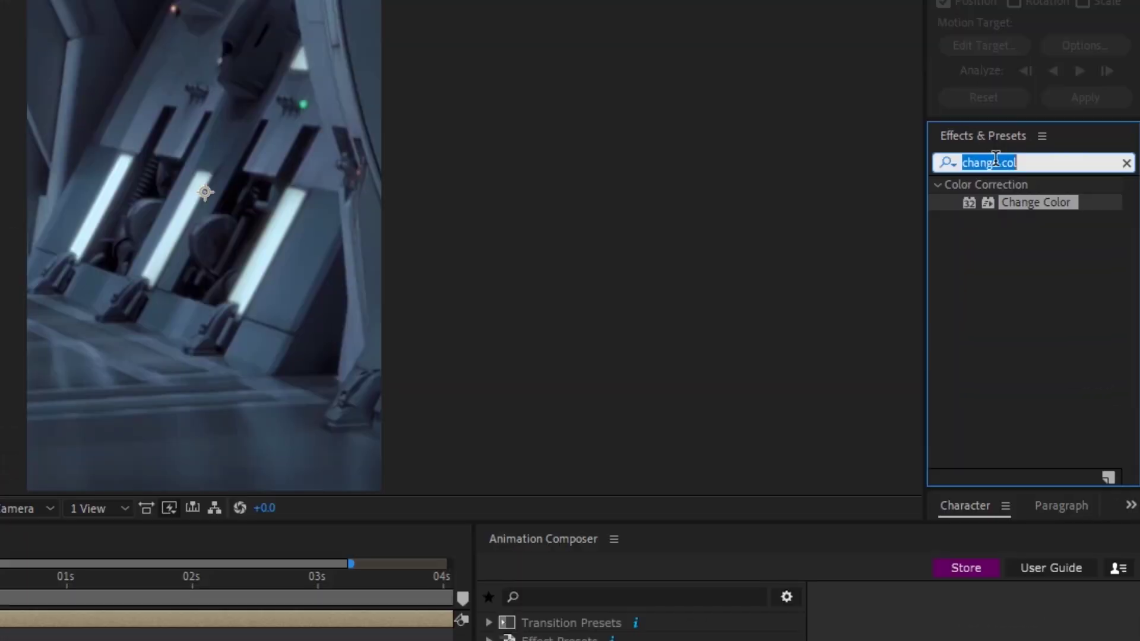
text(set mat)
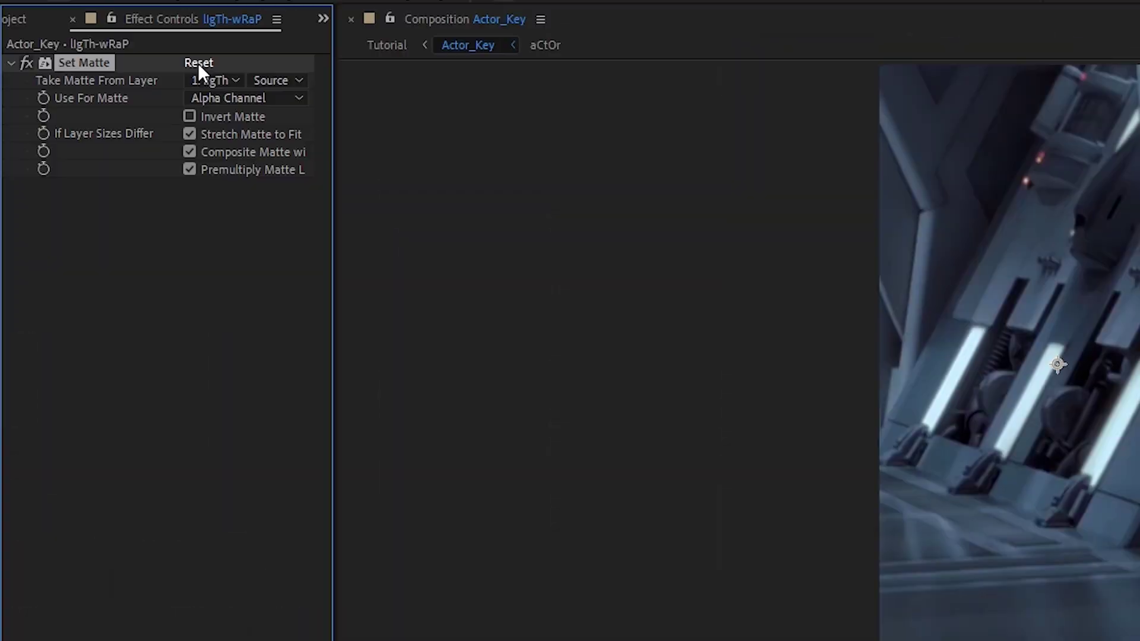
click(202, 79)
click(223, 154)
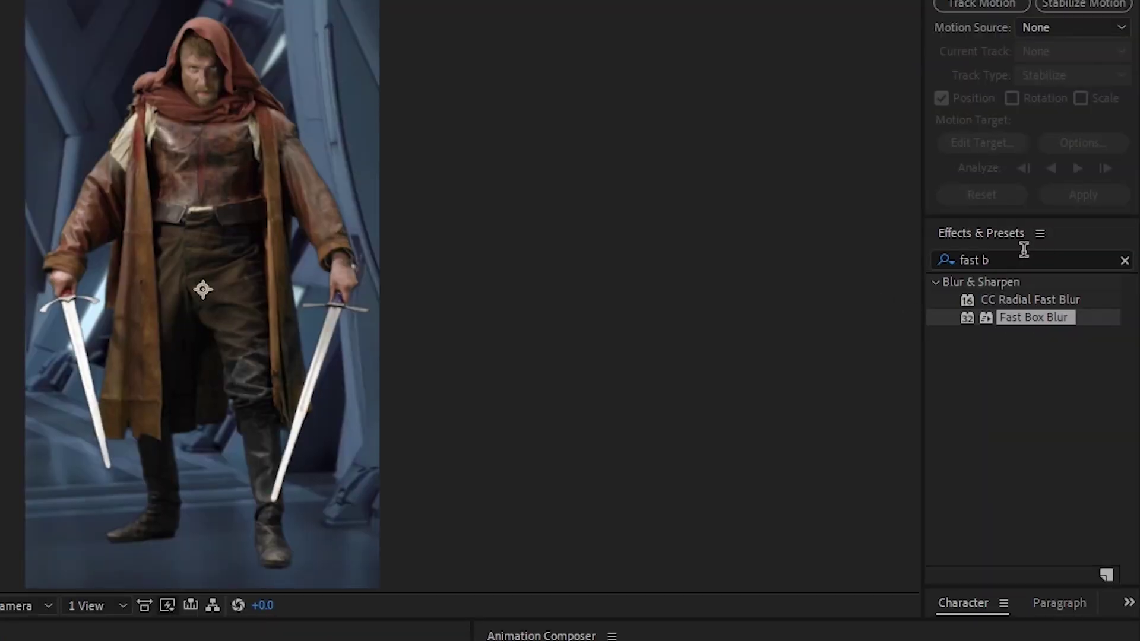
drag(1025, 324, 460, 336)
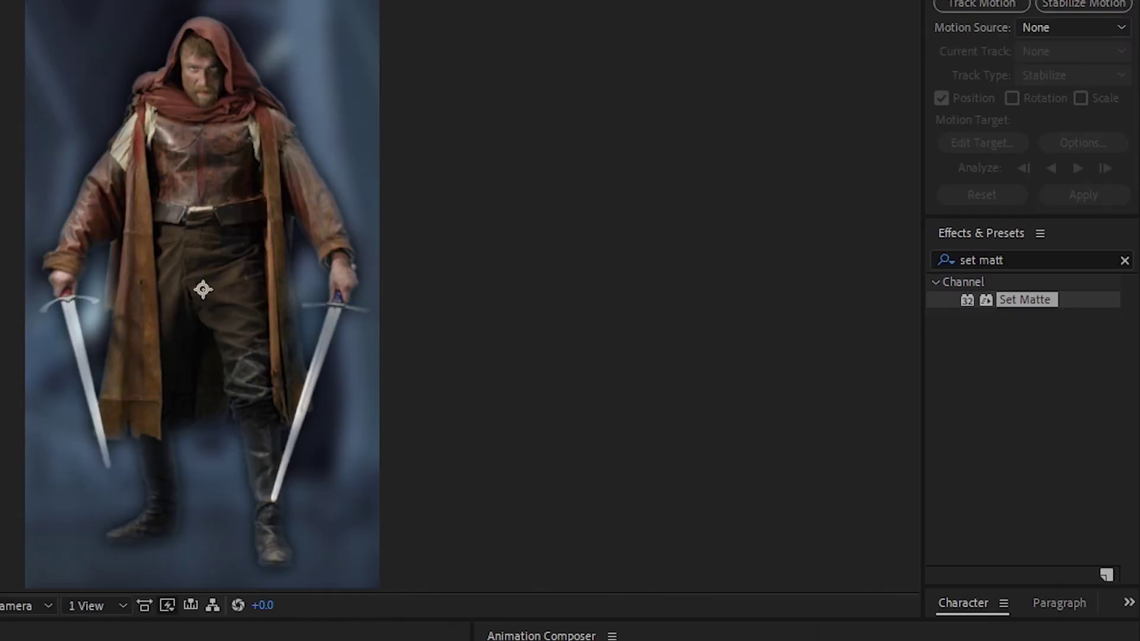
- Set the second Set Matte to 2. aCtOr without Stretch Matte to Fit; raise blur radius to about 20.9
click(219, 217)
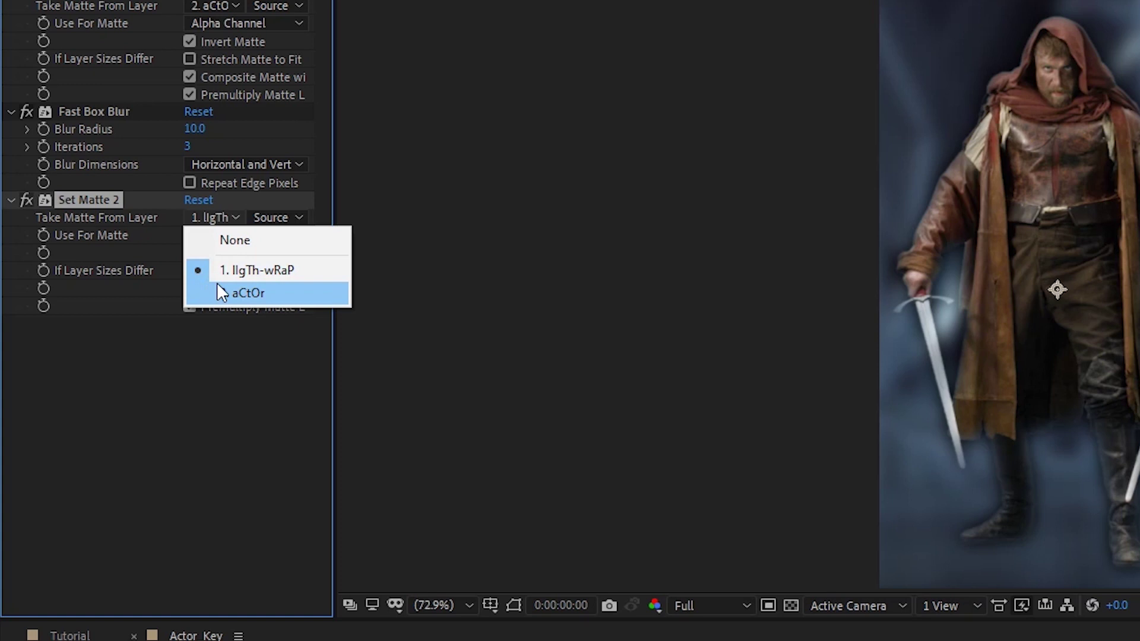
click(217, 285)
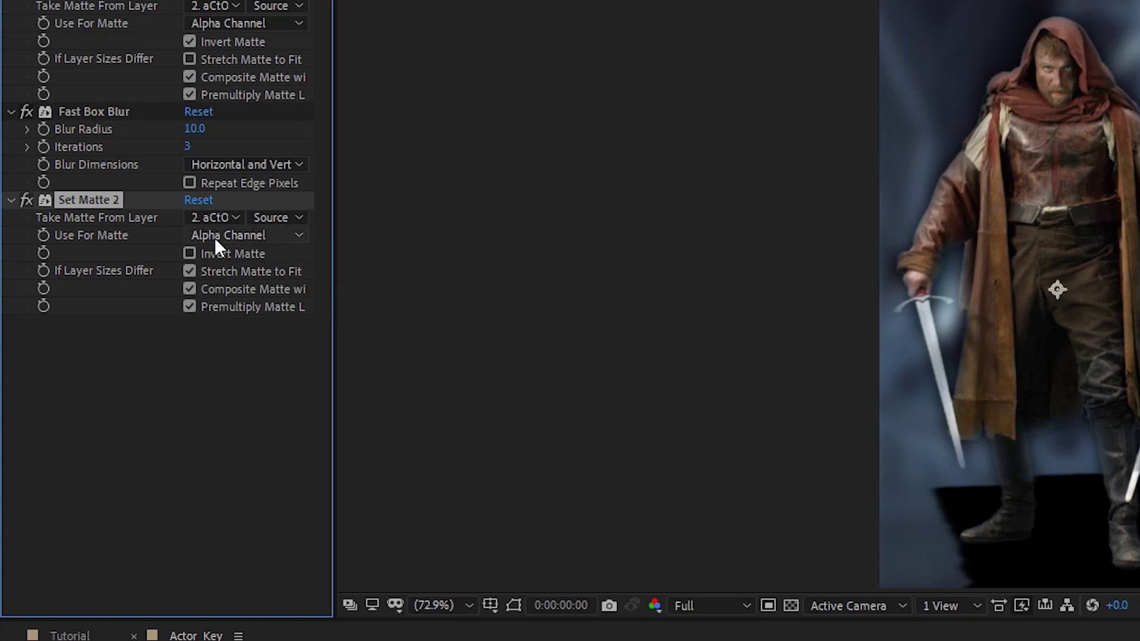
click(190, 271)
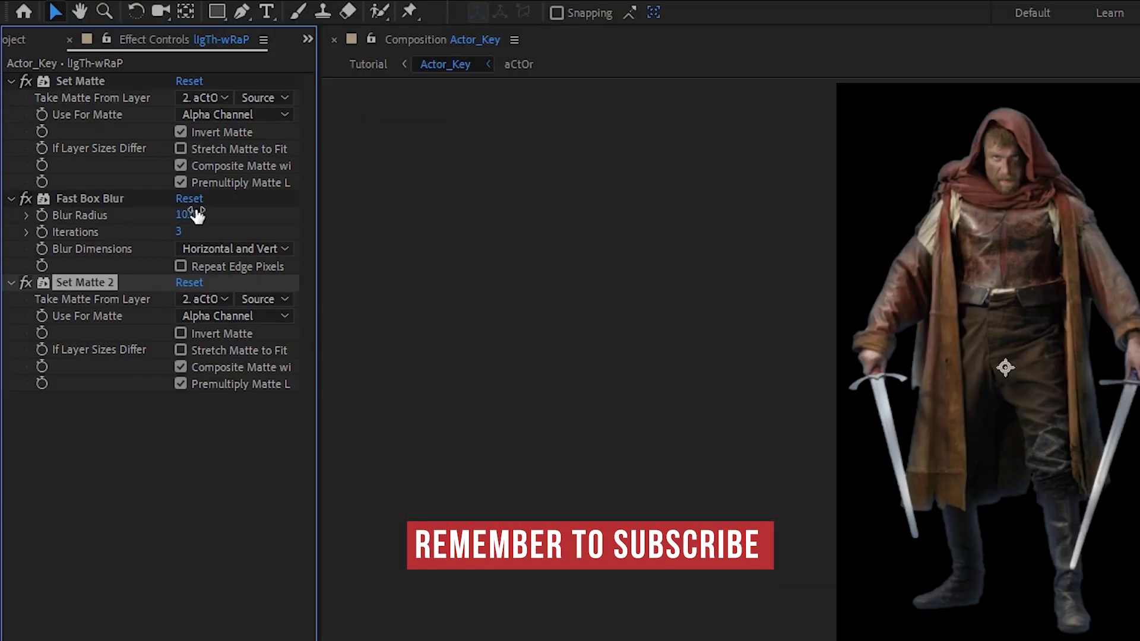
drag(197, 216, 214, 216)
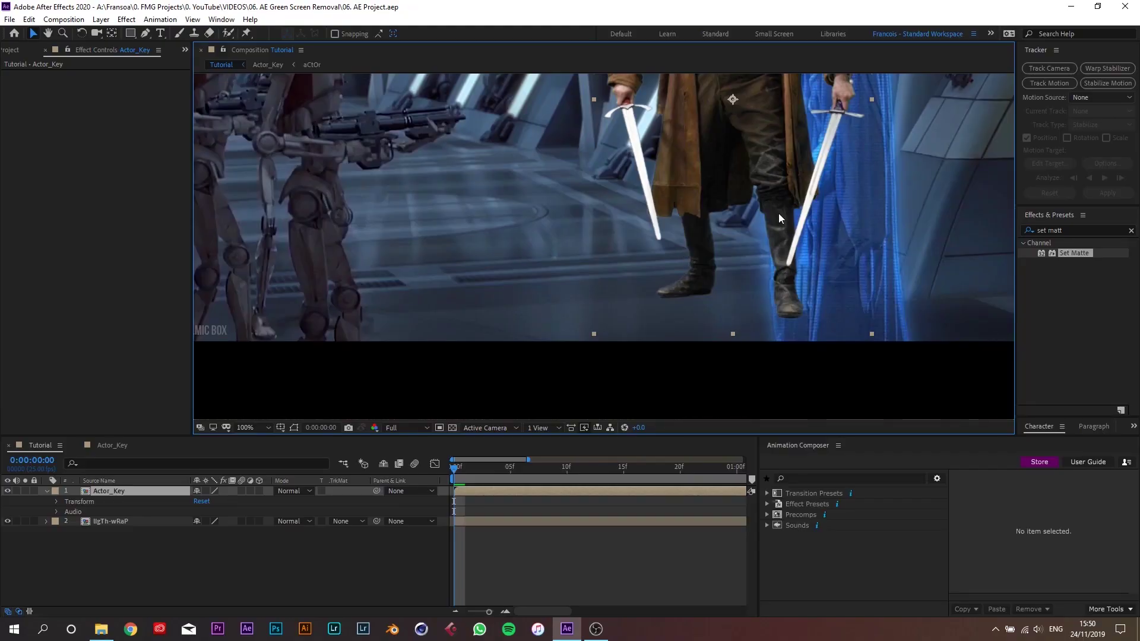
- Apply Curves to Actor_Key and bend the curve to darken the actor's tones
click(1062, 230)
text(curves)
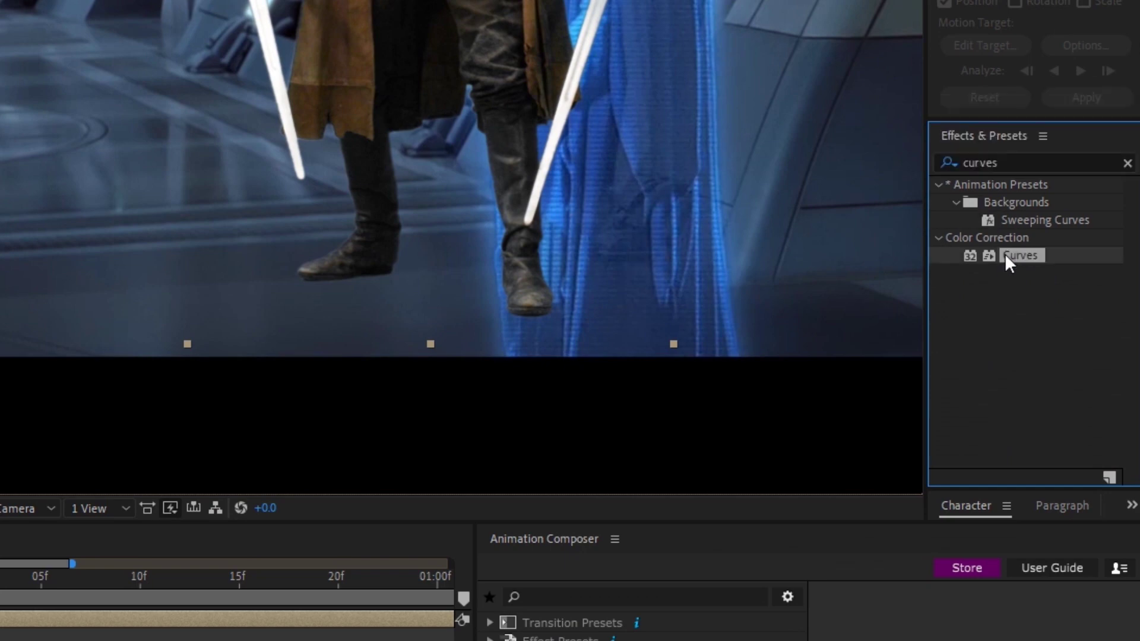
double_click(1004, 254)
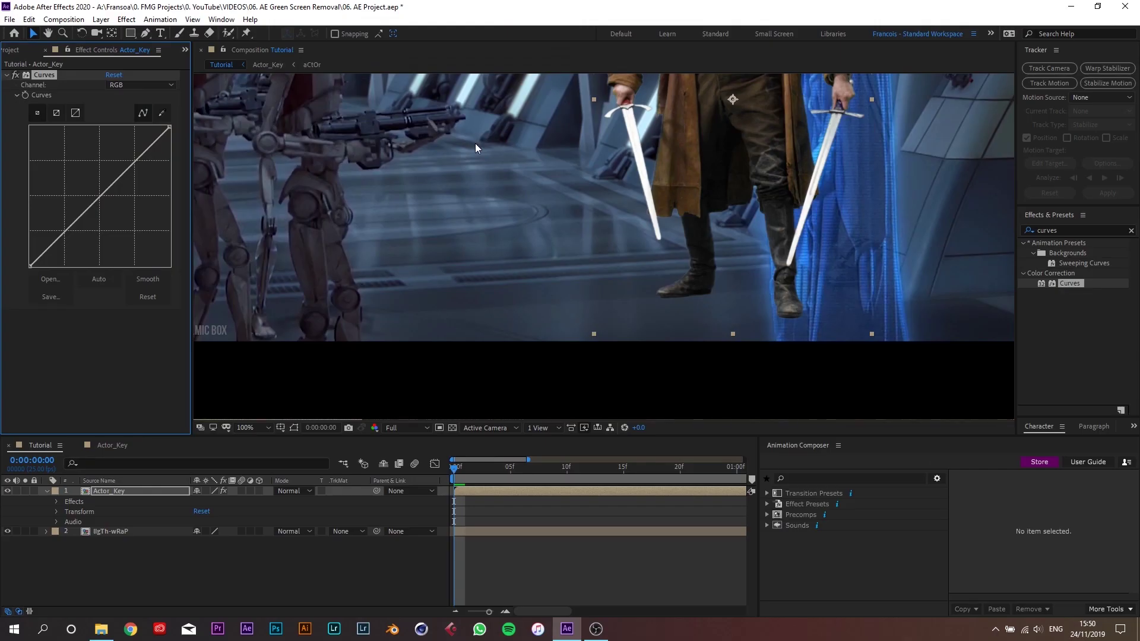
drag(54, 244, 48, 254)
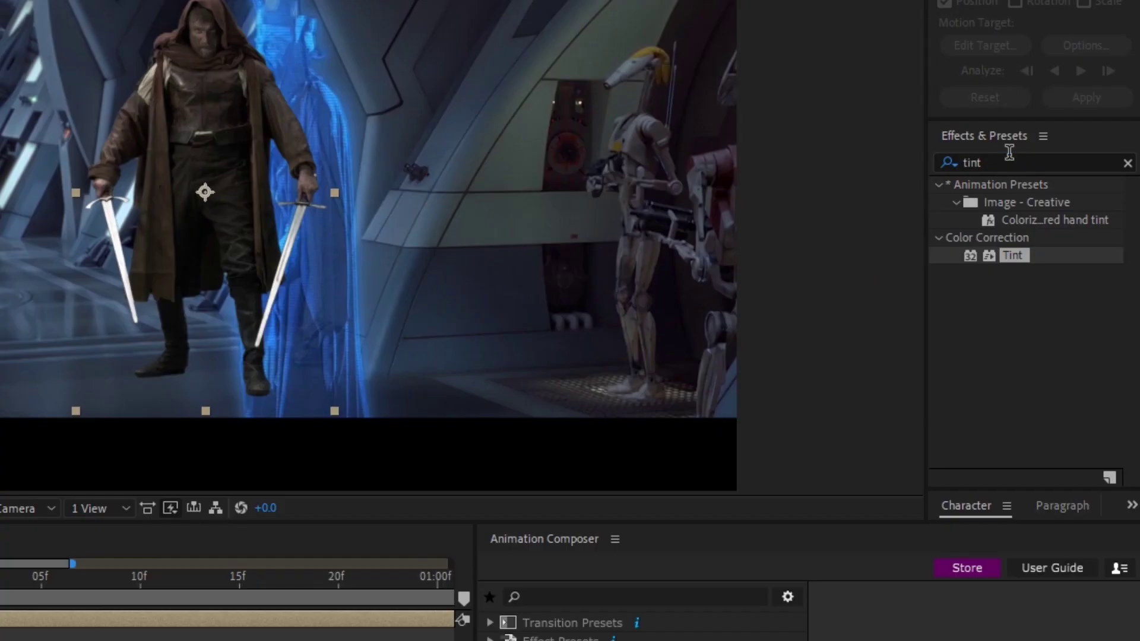
- Add CC Toner to the actor layer beneath the 43% Tint
text(CC toner)
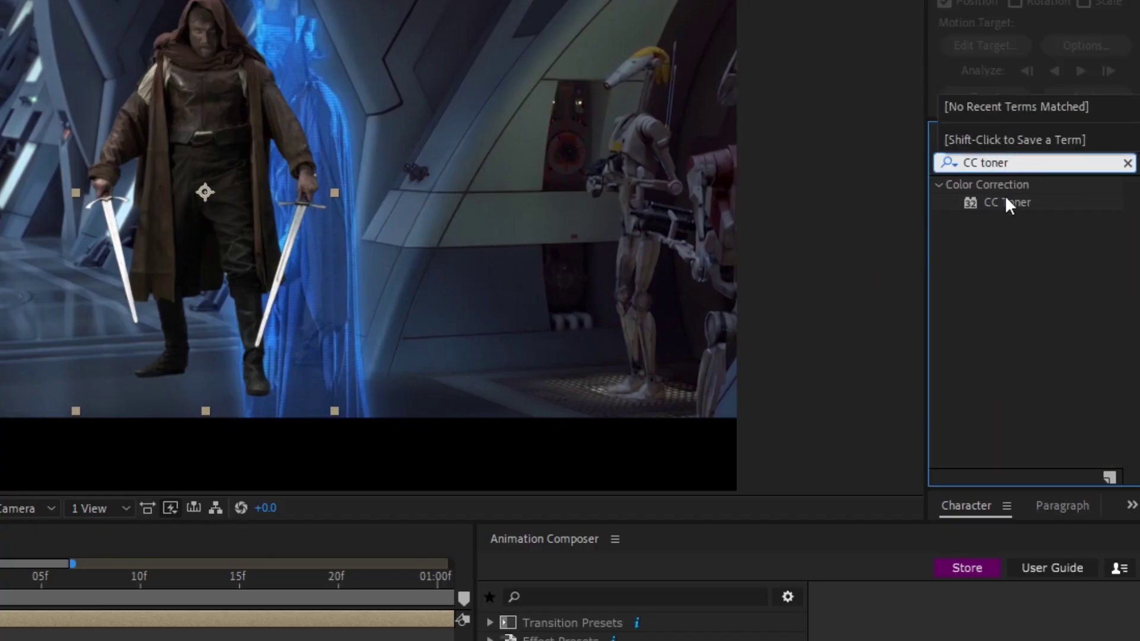
double_click(1007, 204)
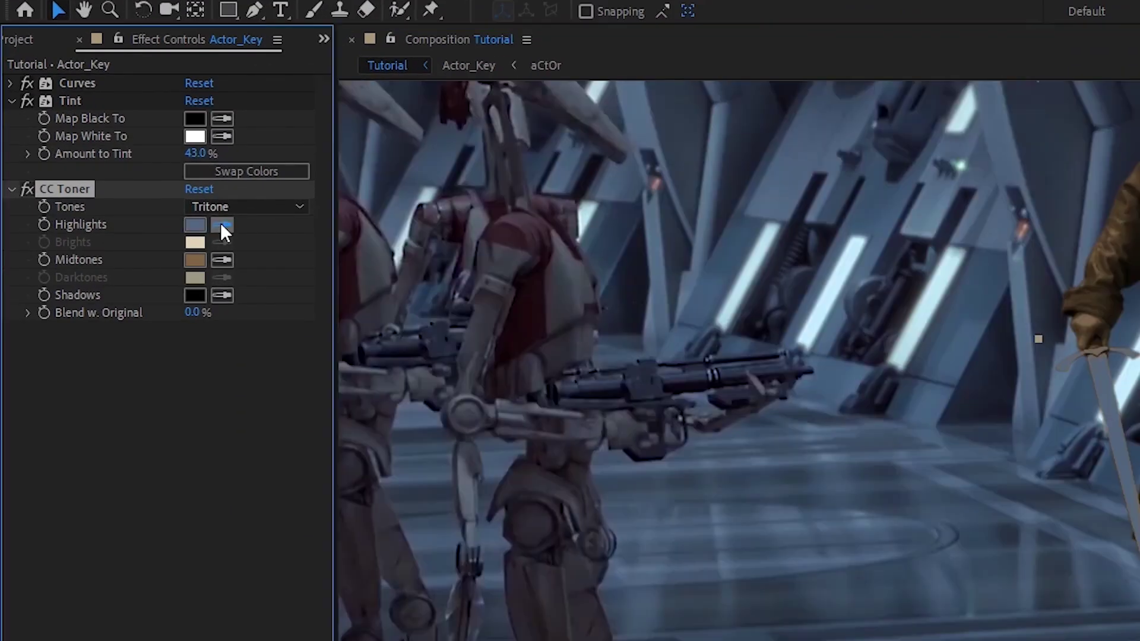
- Sample hallway colours for CC Toner Highlights and Midtones, and set Blend w. Original to 42%
click(222, 225)
click(835, 281)
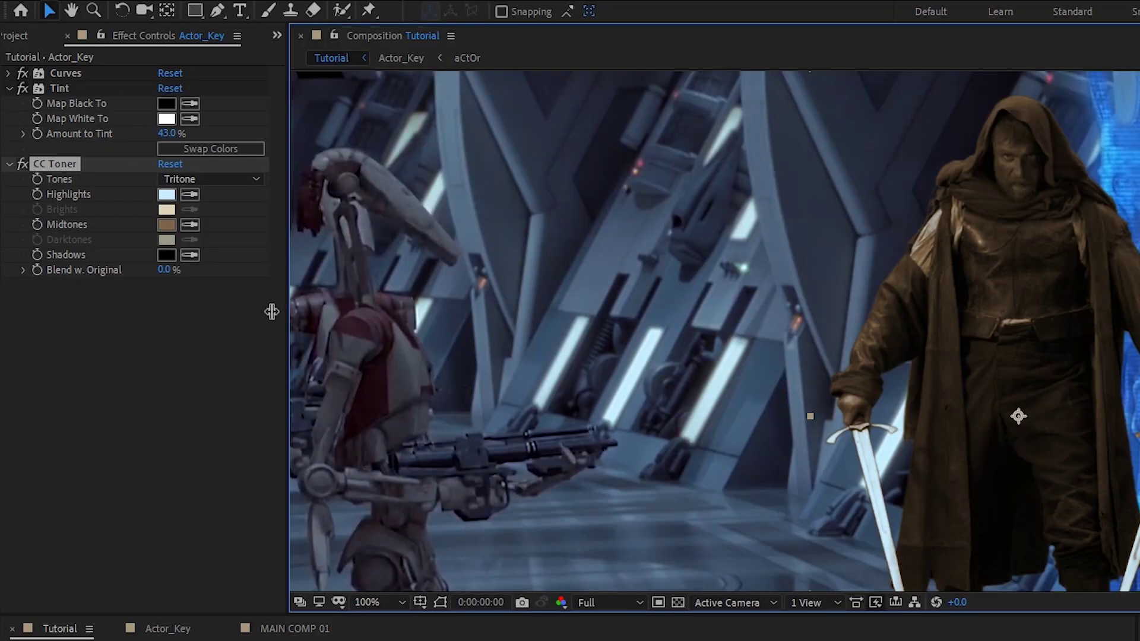
click(189, 225)
click(415, 201)
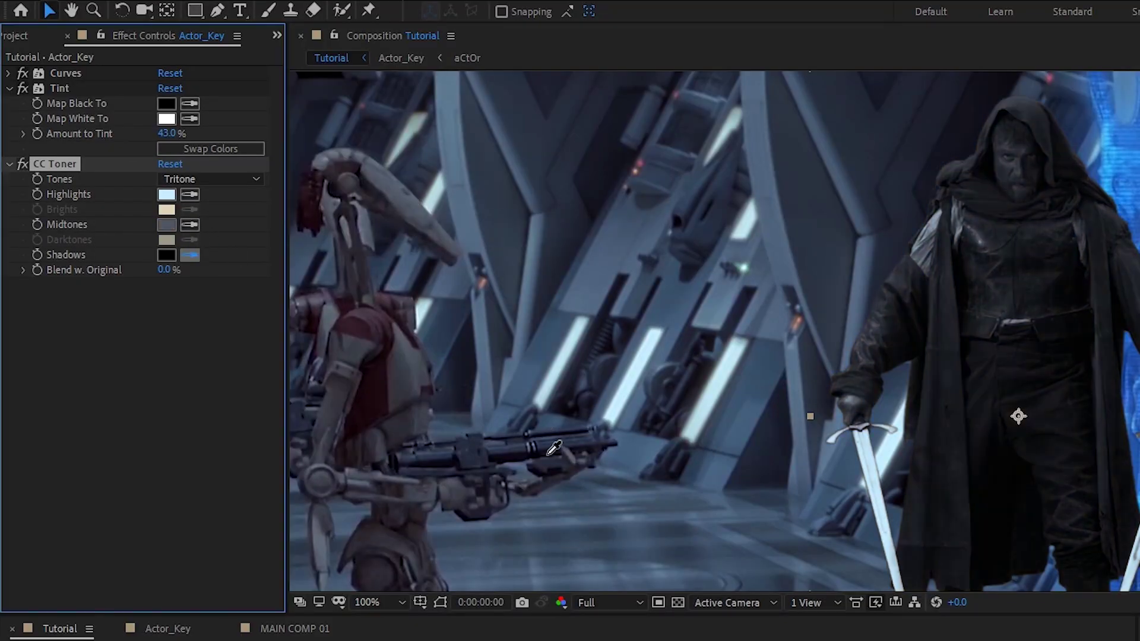
scroll(818, 251, up, 4)
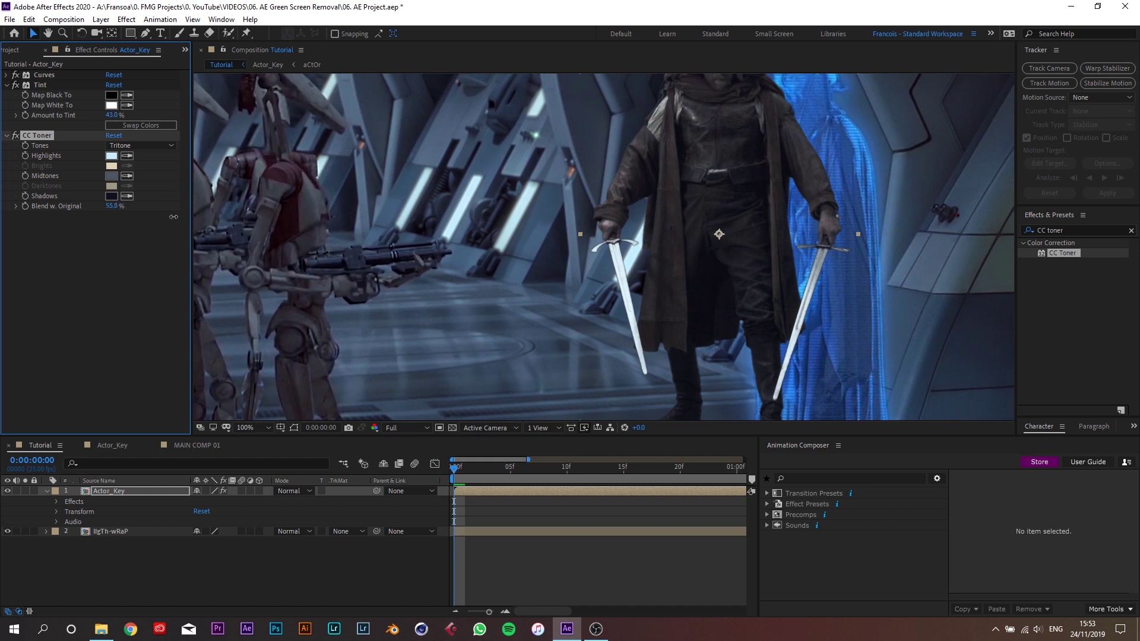
drag(144, 225, 112, 209)
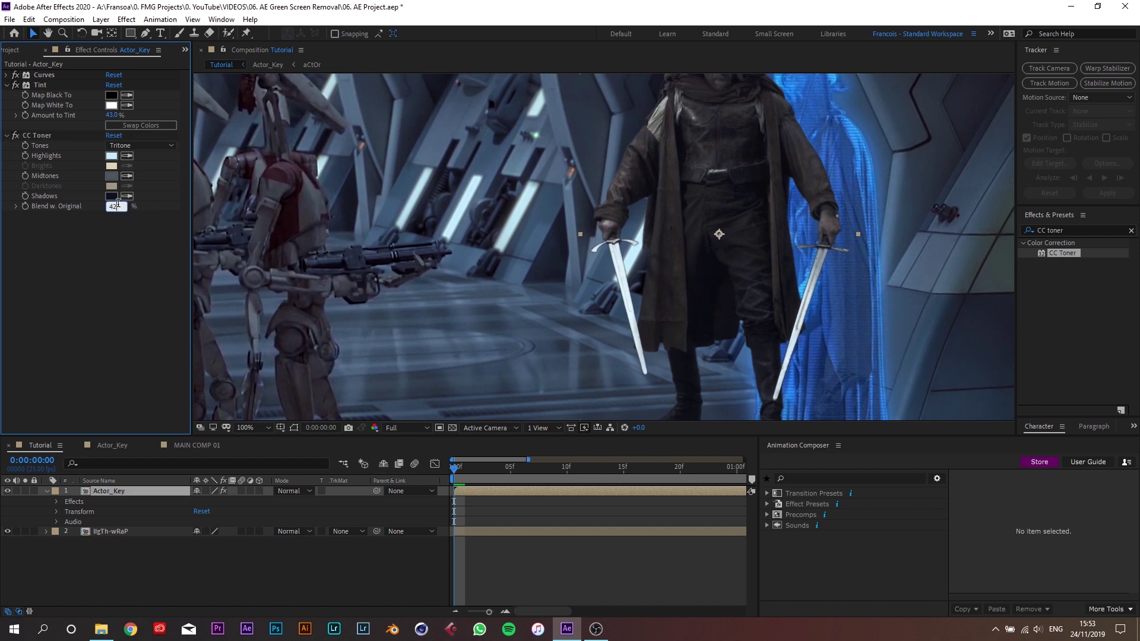
key(Return)
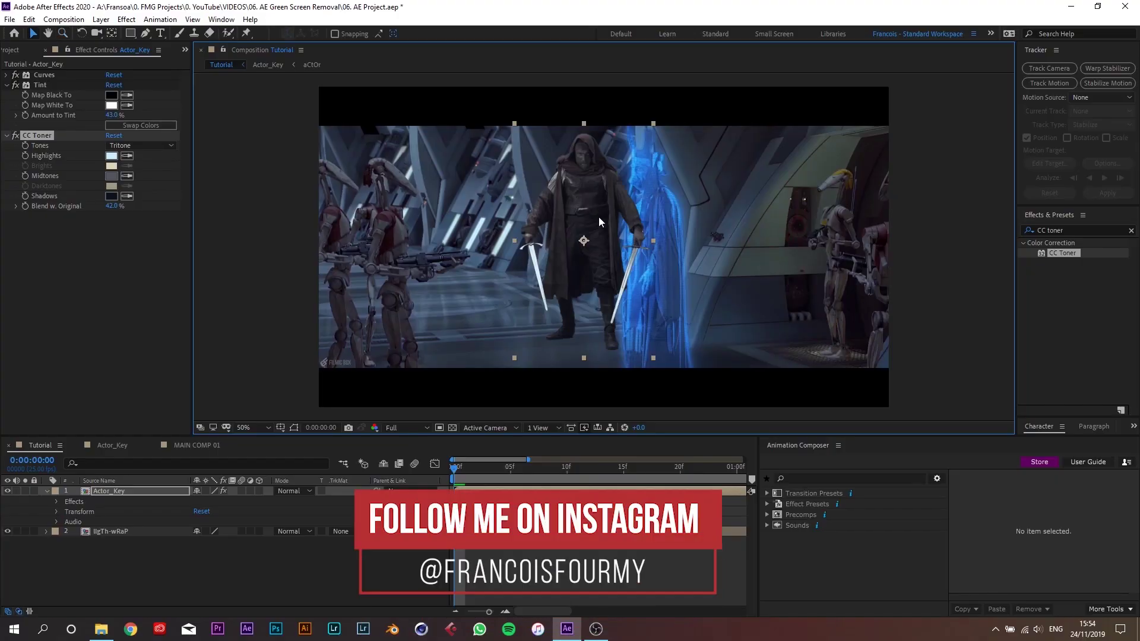
- Move Actor_Key further left in the viewer and scale it down to fit the hallway
drag(597, 218, 536, 227)
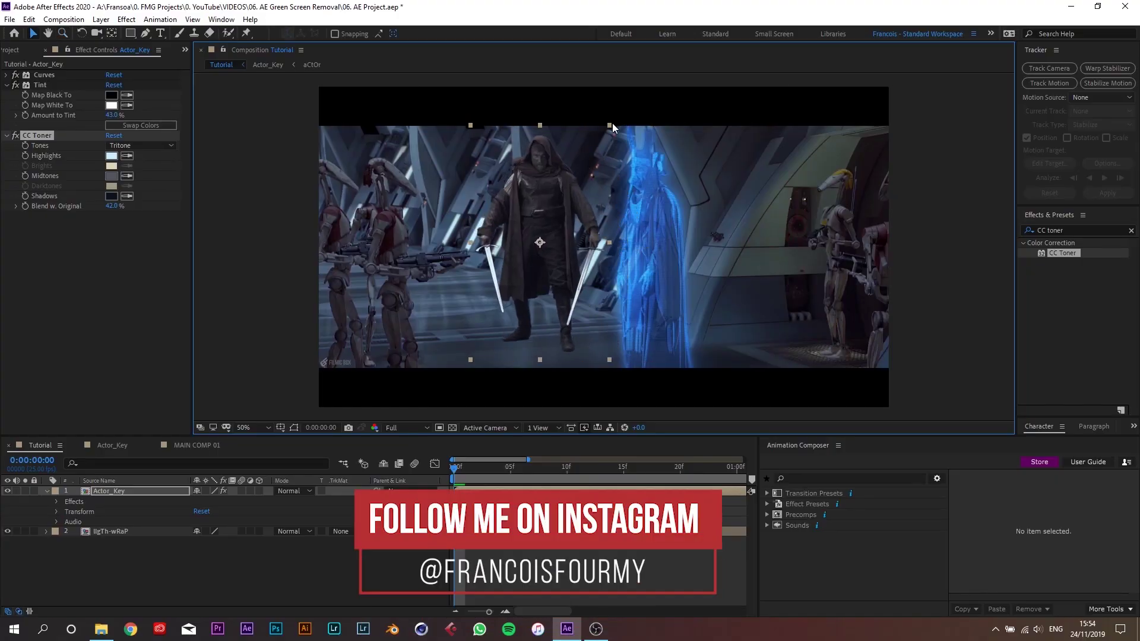
drag(608, 134, 595, 165)
key(F2)
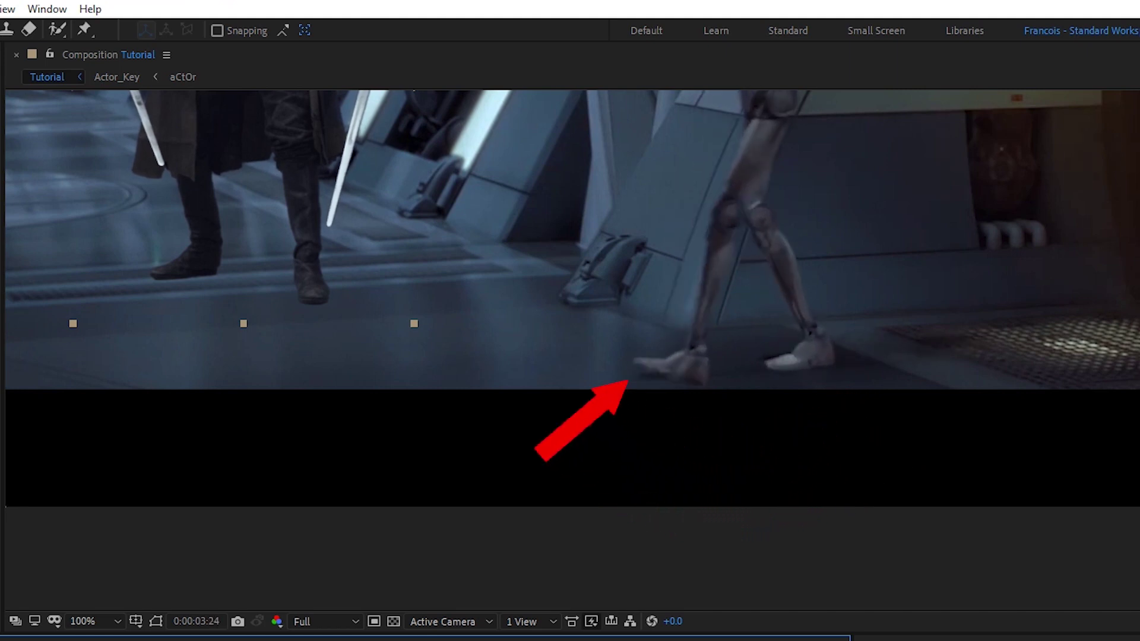
- Create a dark royal blue solid and hide it to see the footage beneath
right_click(351, 424)
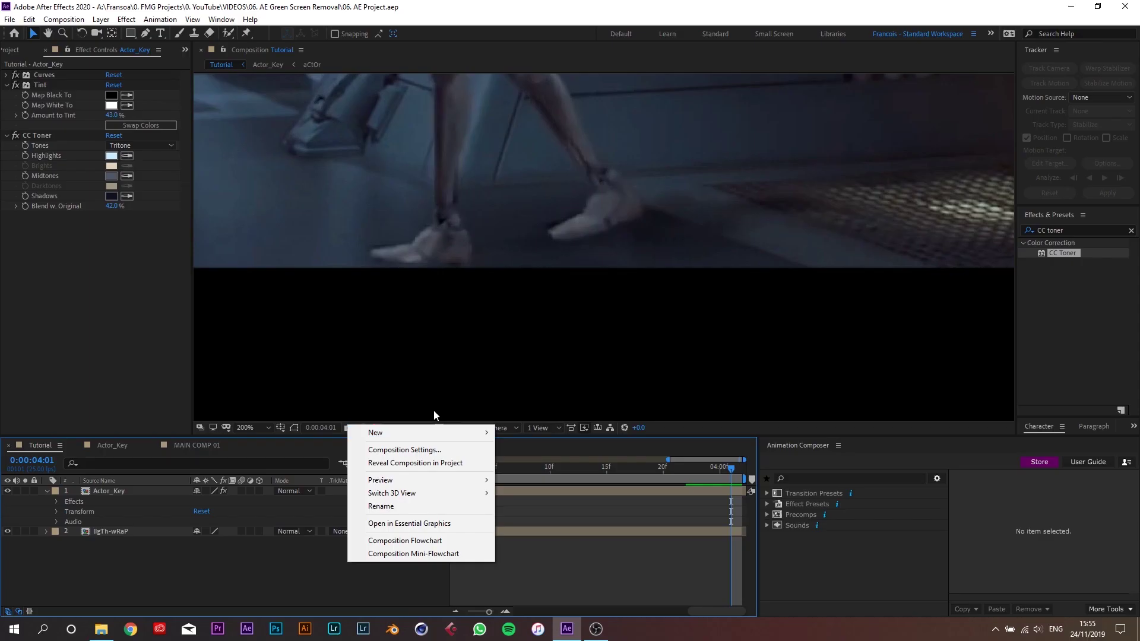
mouse_move(356, 428)
click(536, 466)
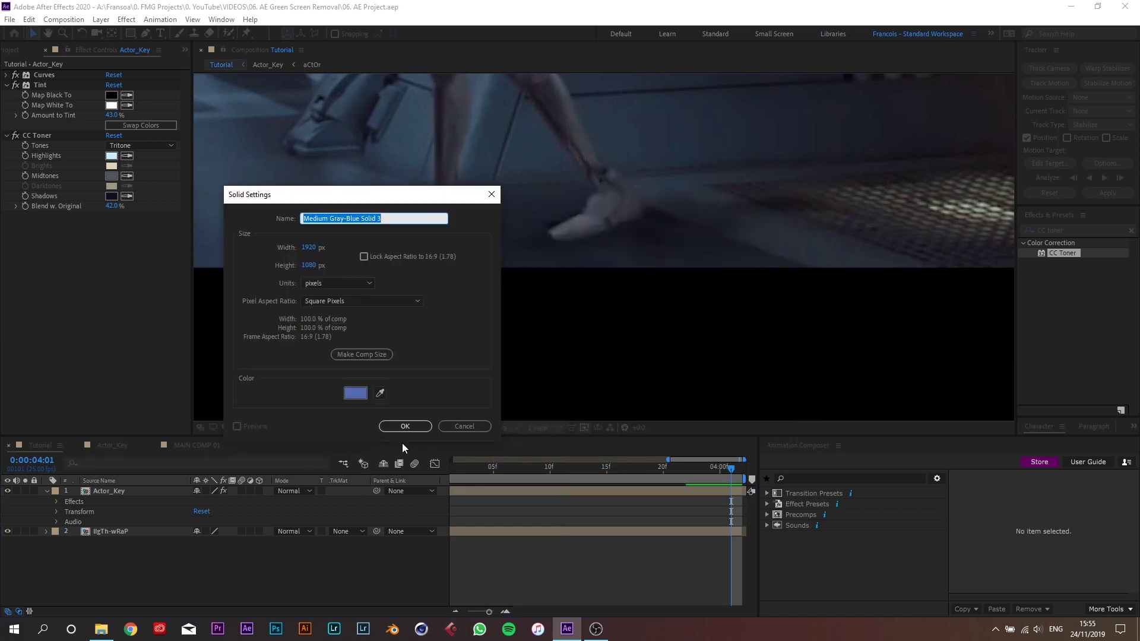
click(380, 392)
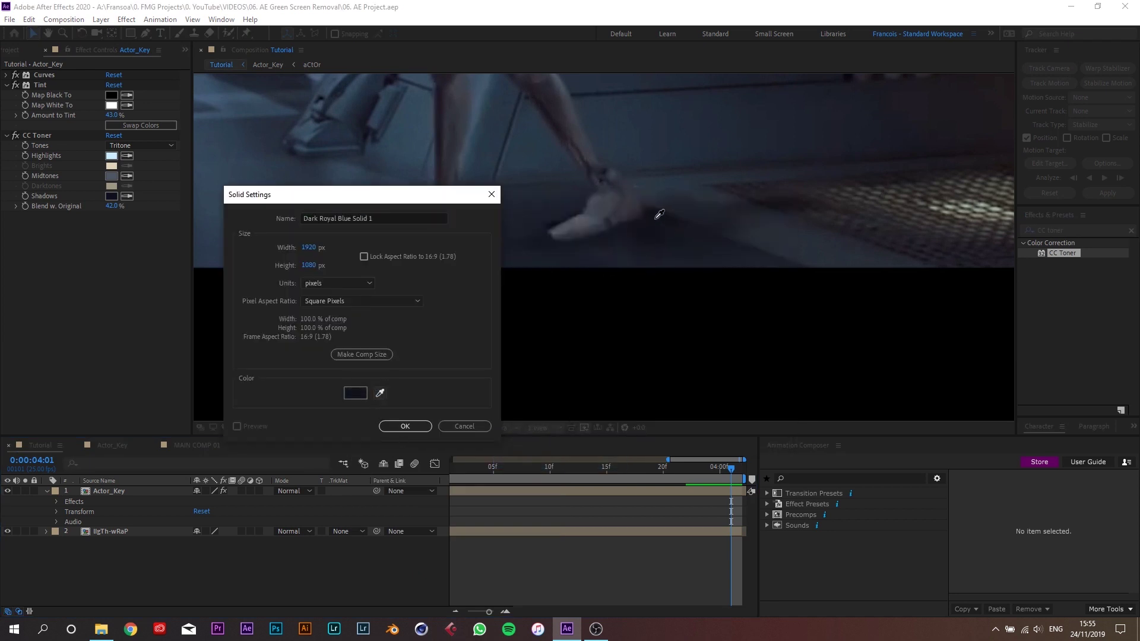
click(405, 426)
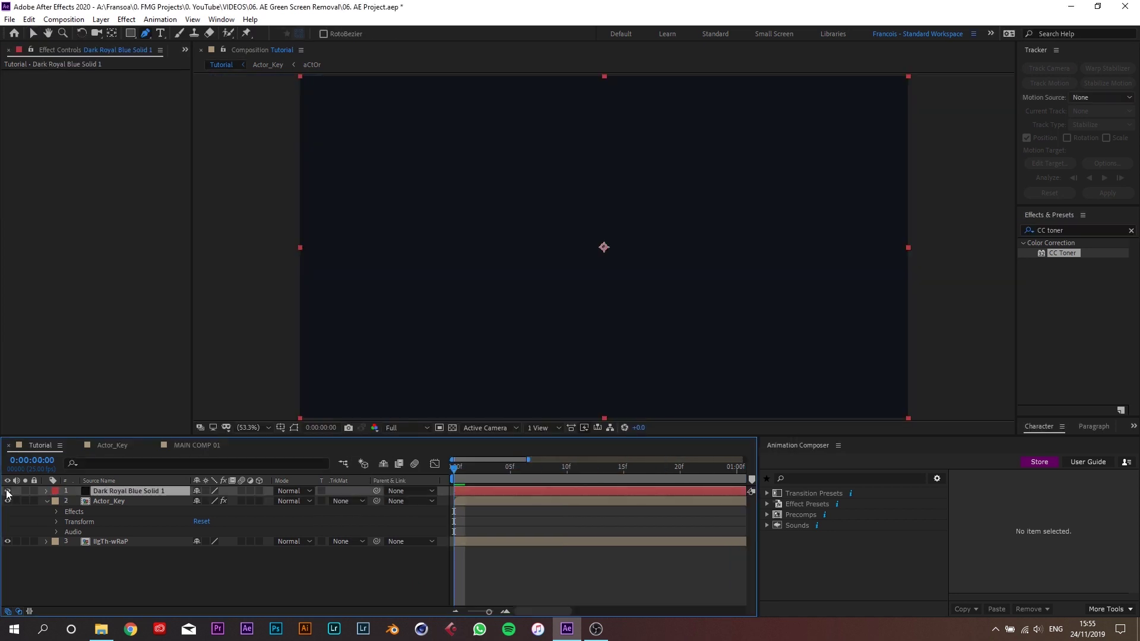
click(8, 492)
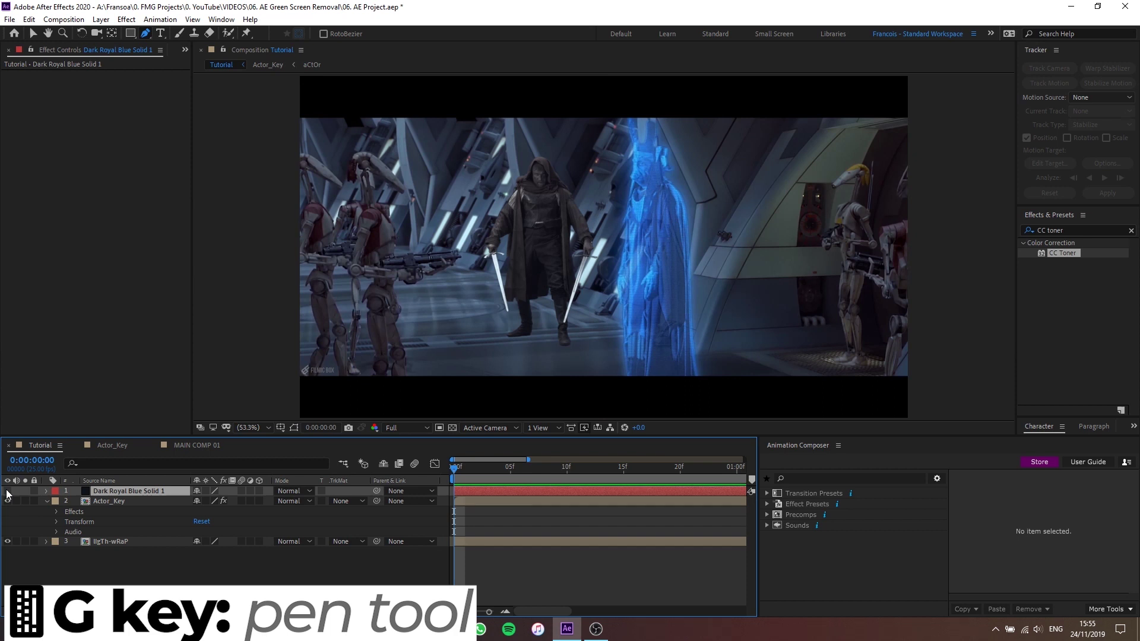
- Draw a closed shadow mask under the left boot's sole
click(443, 252)
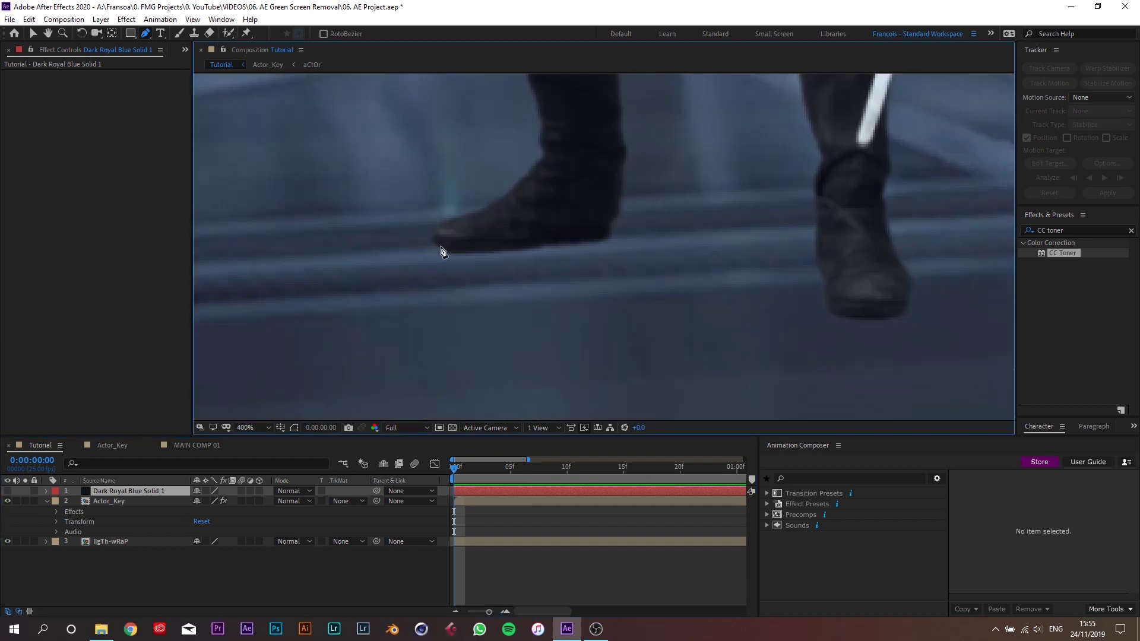
click(500, 253)
click(547, 247)
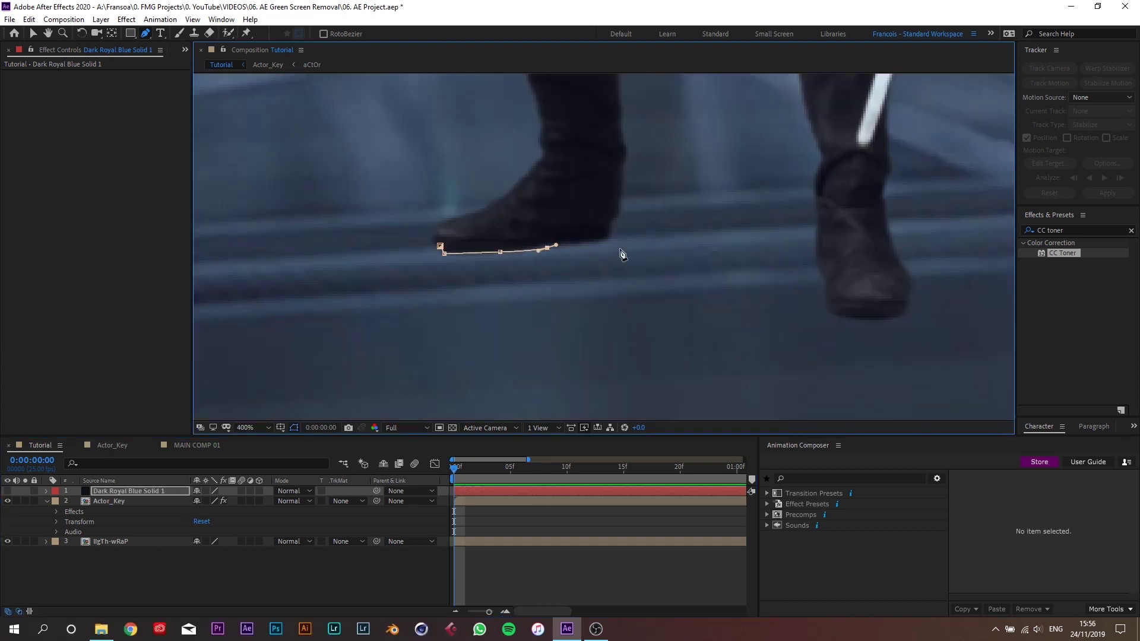
click(607, 235)
click(598, 221)
click(504, 227)
click(443, 252)
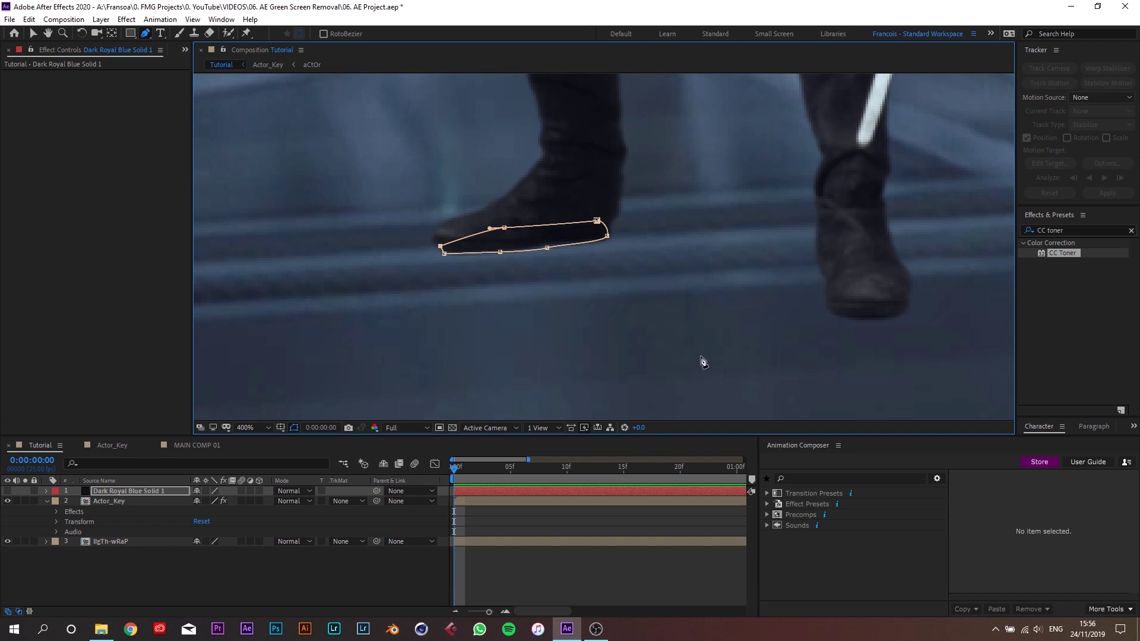
- Mask around the right boot, then show the solid and move it below Actor_Key
click(817, 268)
click(826, 281)
click(827, 309)
click(871, 321)
click(908, 307)
click(910, 279)
click(871, 264)
key(f)
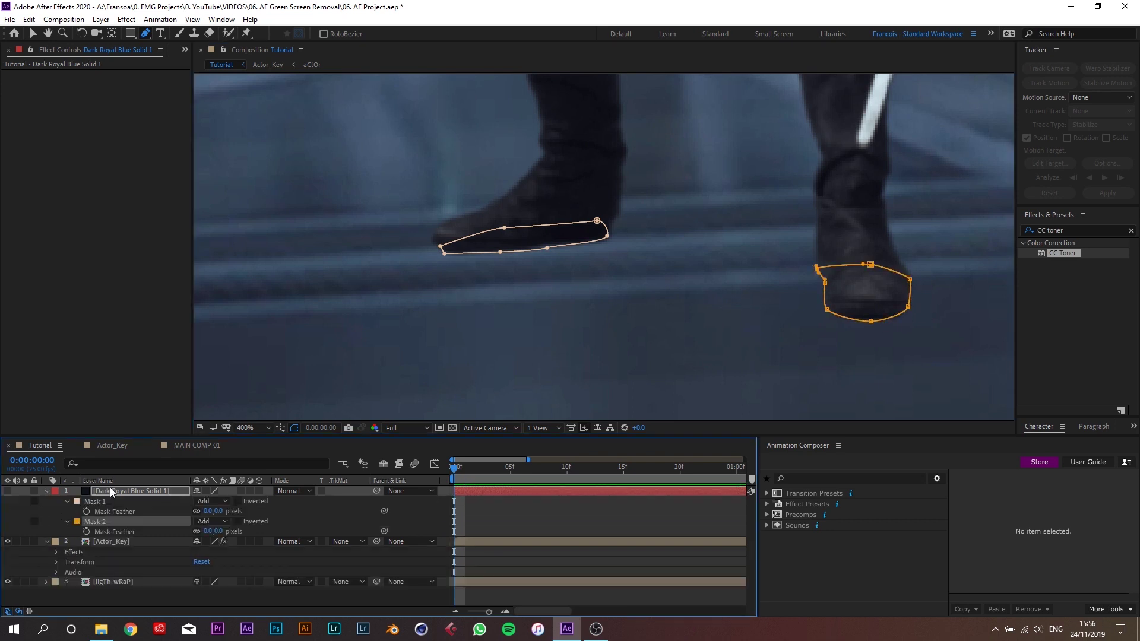
click(7, 491)
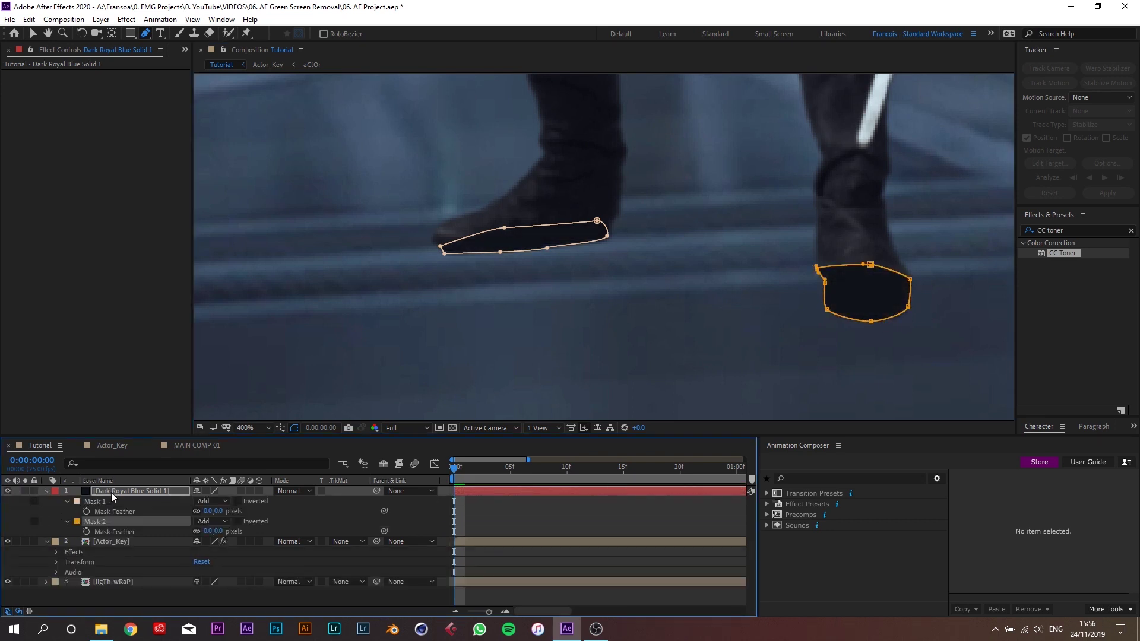
drag(112, 492, 108, 561)
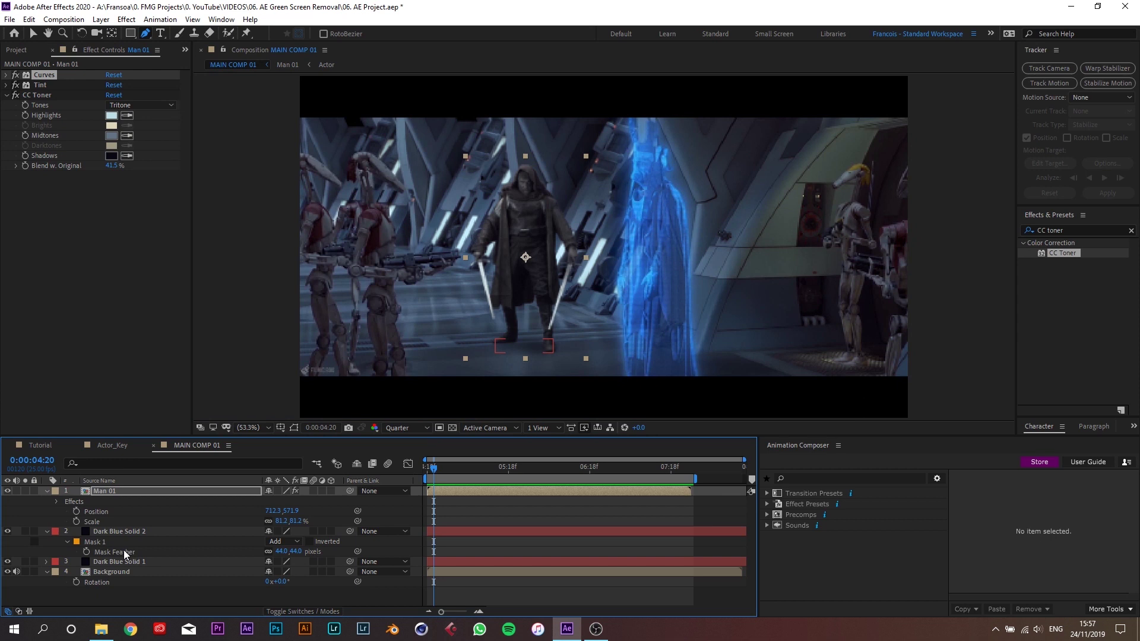
- Add a second dark royal blue solid, Dark Royal Blue Solid 2, atop the Tutorial comp
click(51, 445)
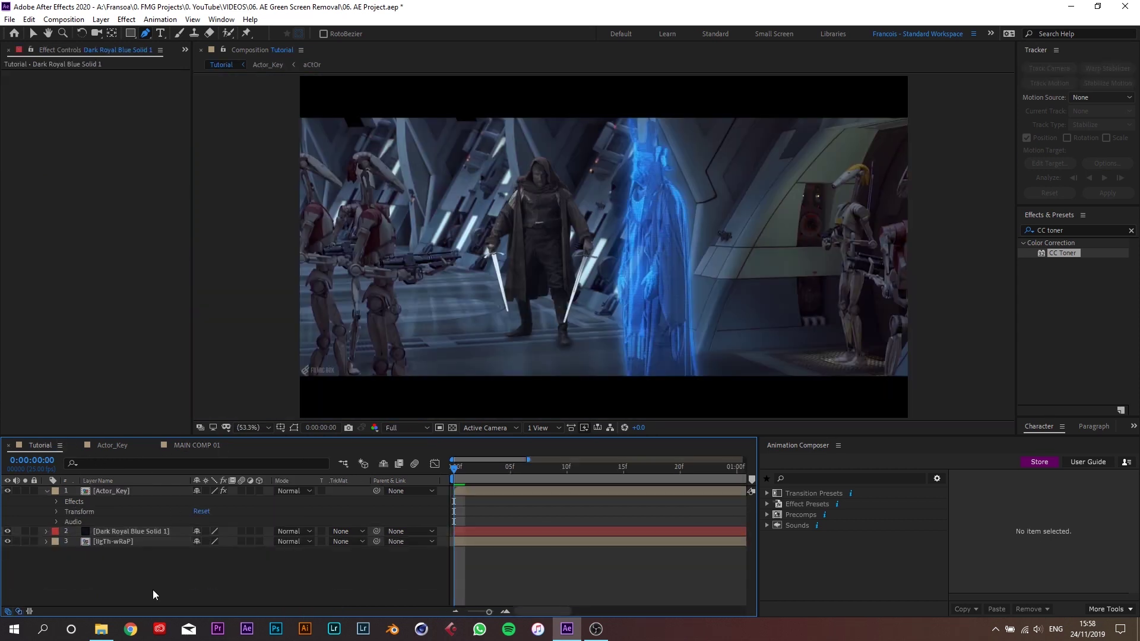
key(ctrl+y)
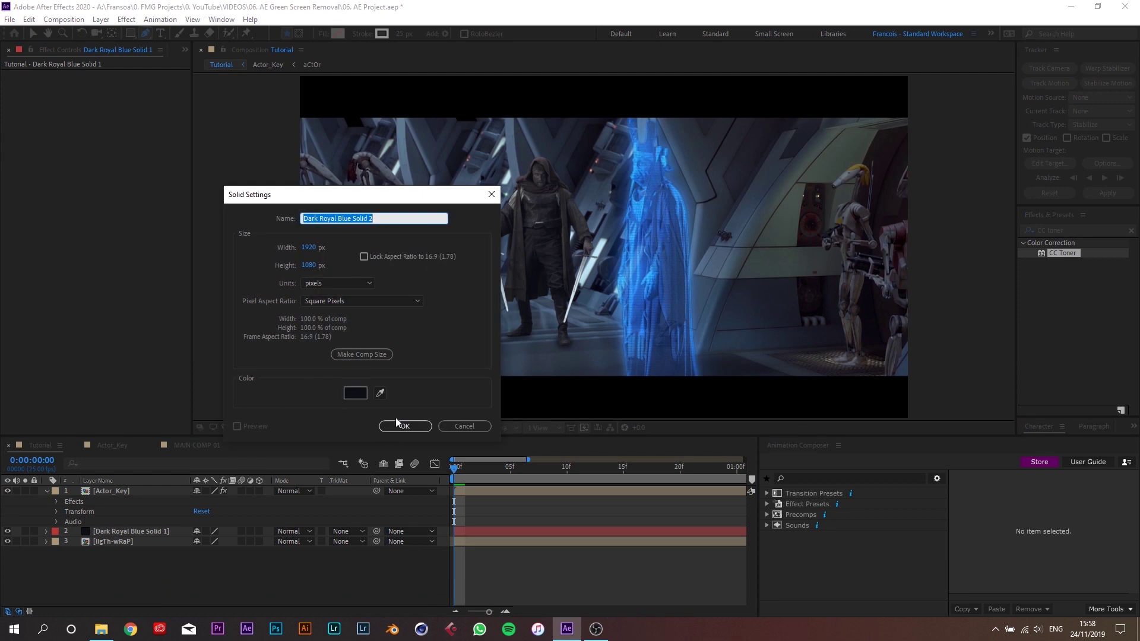
click(404, 426)
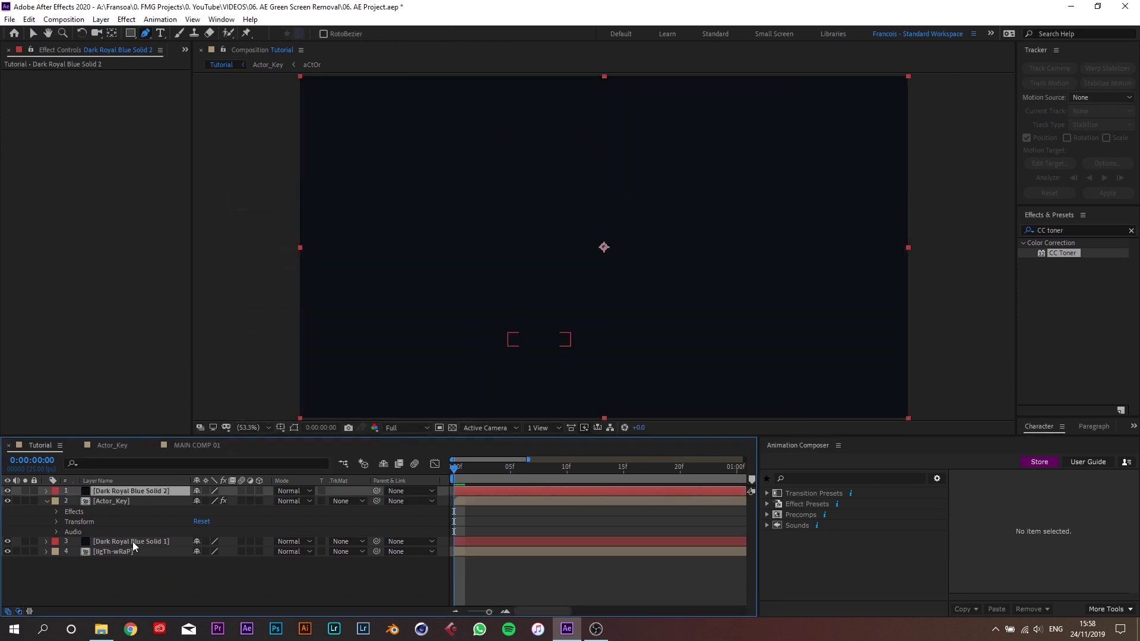